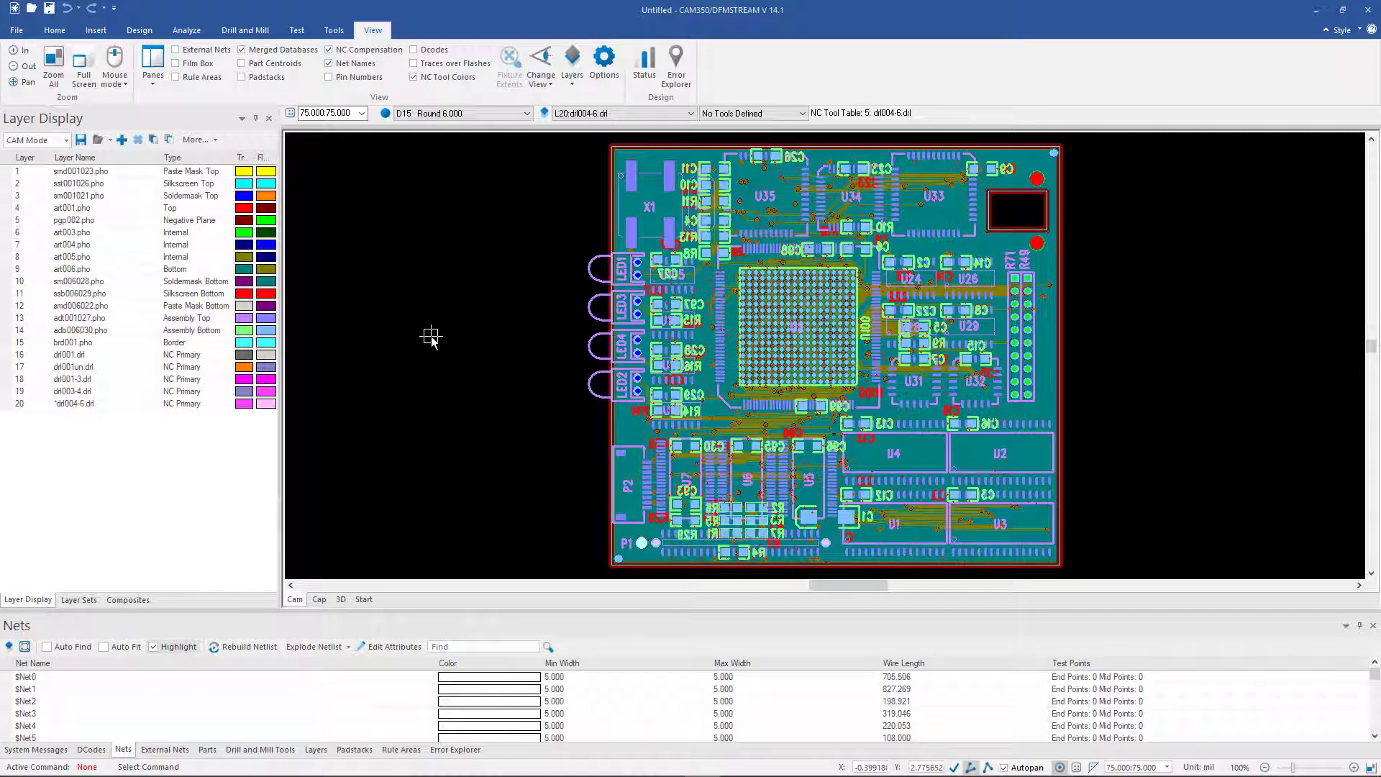
Make layer 15 brd001.pho the active, sole visible layer so only the board outline shows
{"action": "double_click", "coordinate": [72, 343]}
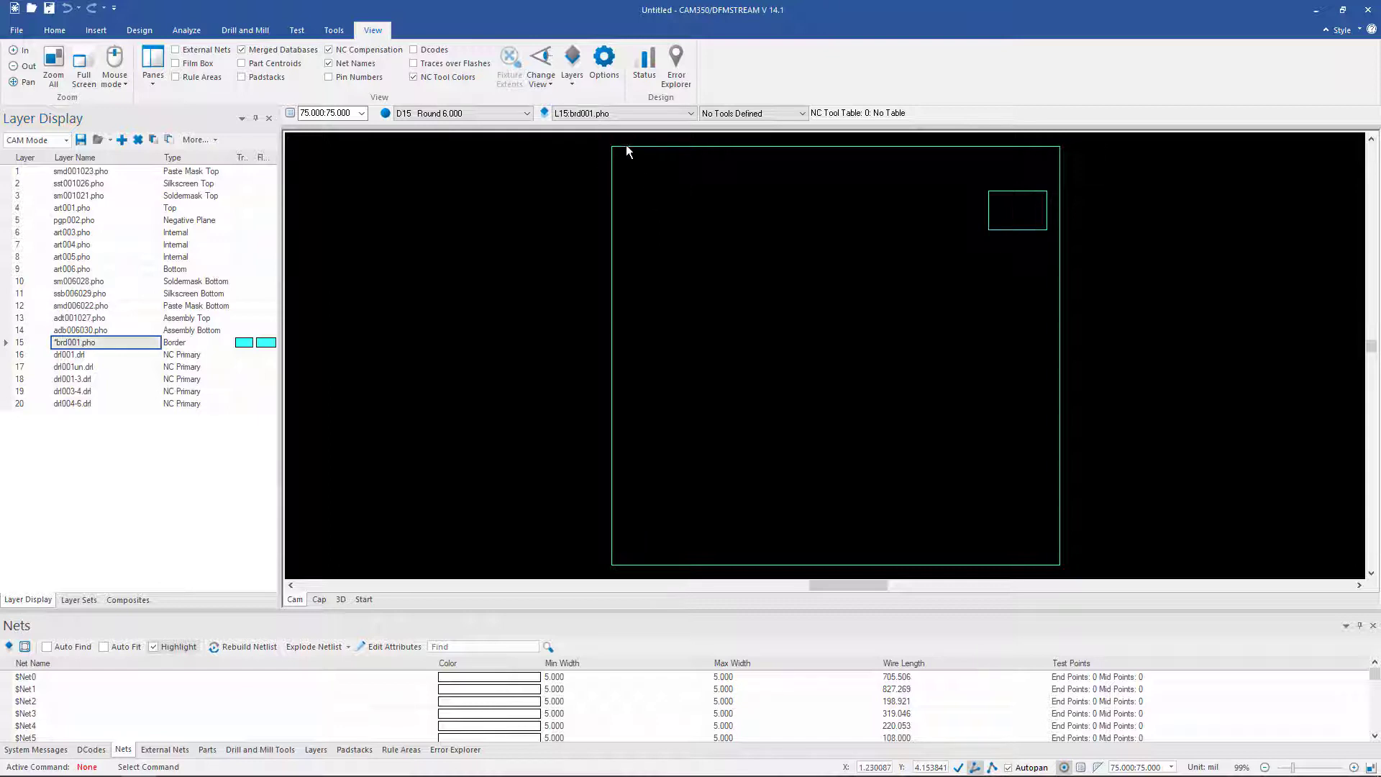
Convert the brd001.pho border line into a board outline with 0 offset, then fit the view
{"action": "scroll", "coordinate": [641, 164], "scroll_direction": "up", "scroll_amount": 5}
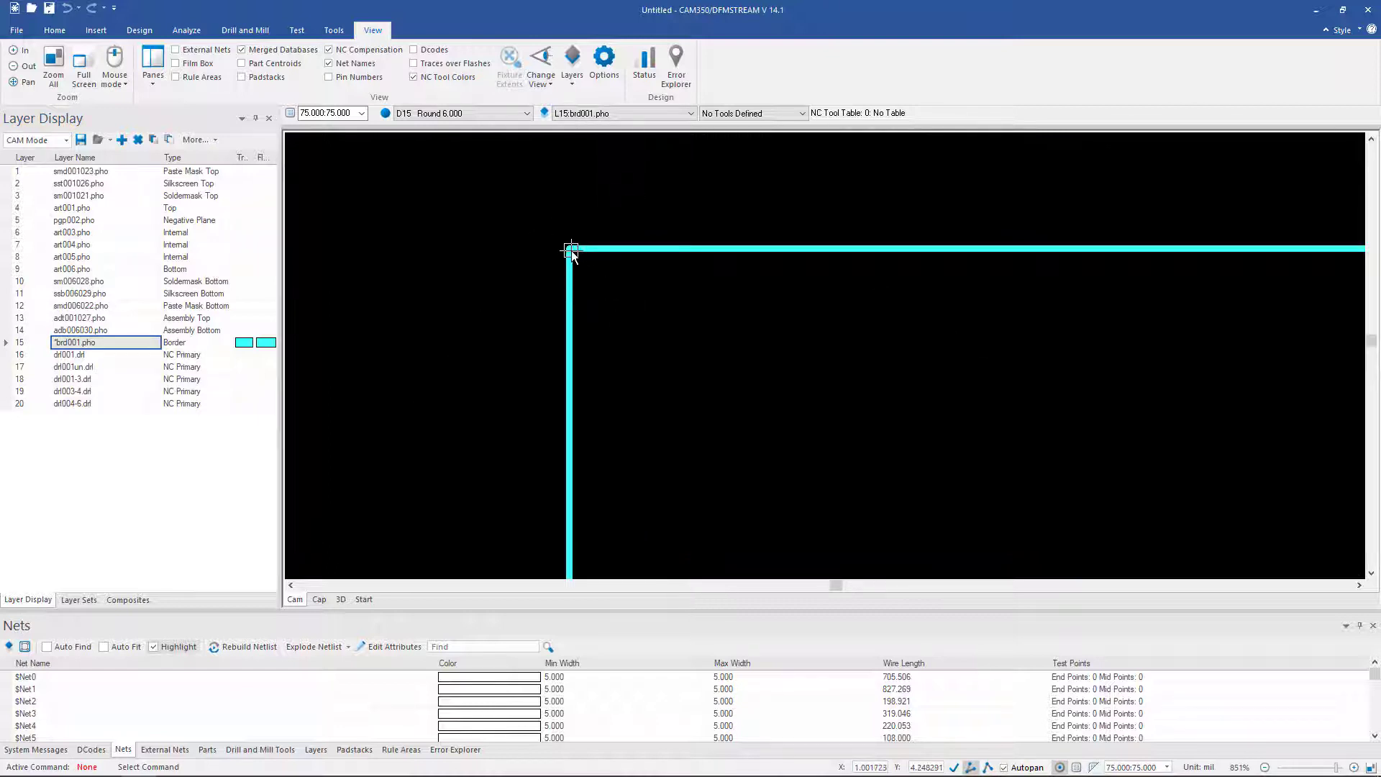
{"action": "mouse_move", "coordinate": [571, 251]}
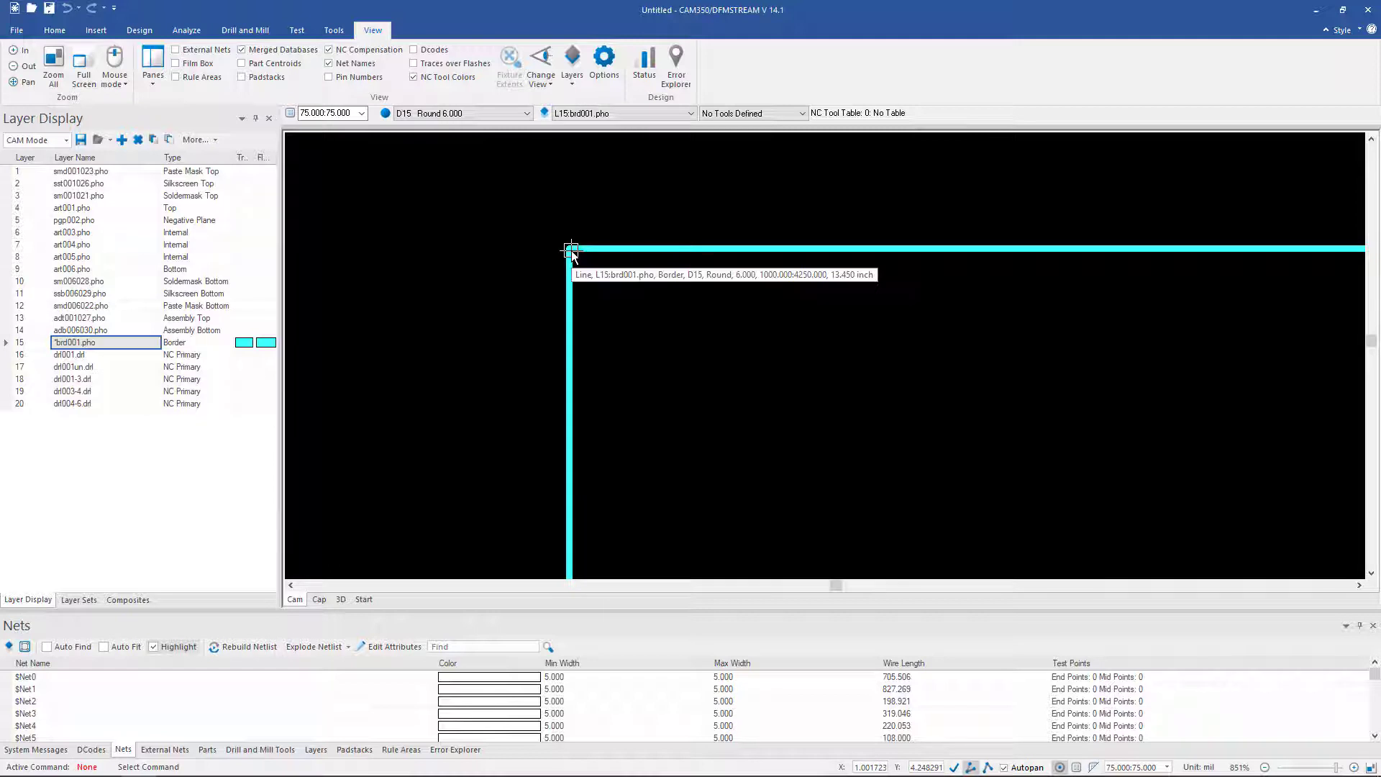
{"action": "left_click", "coordinate": [334, 32]}
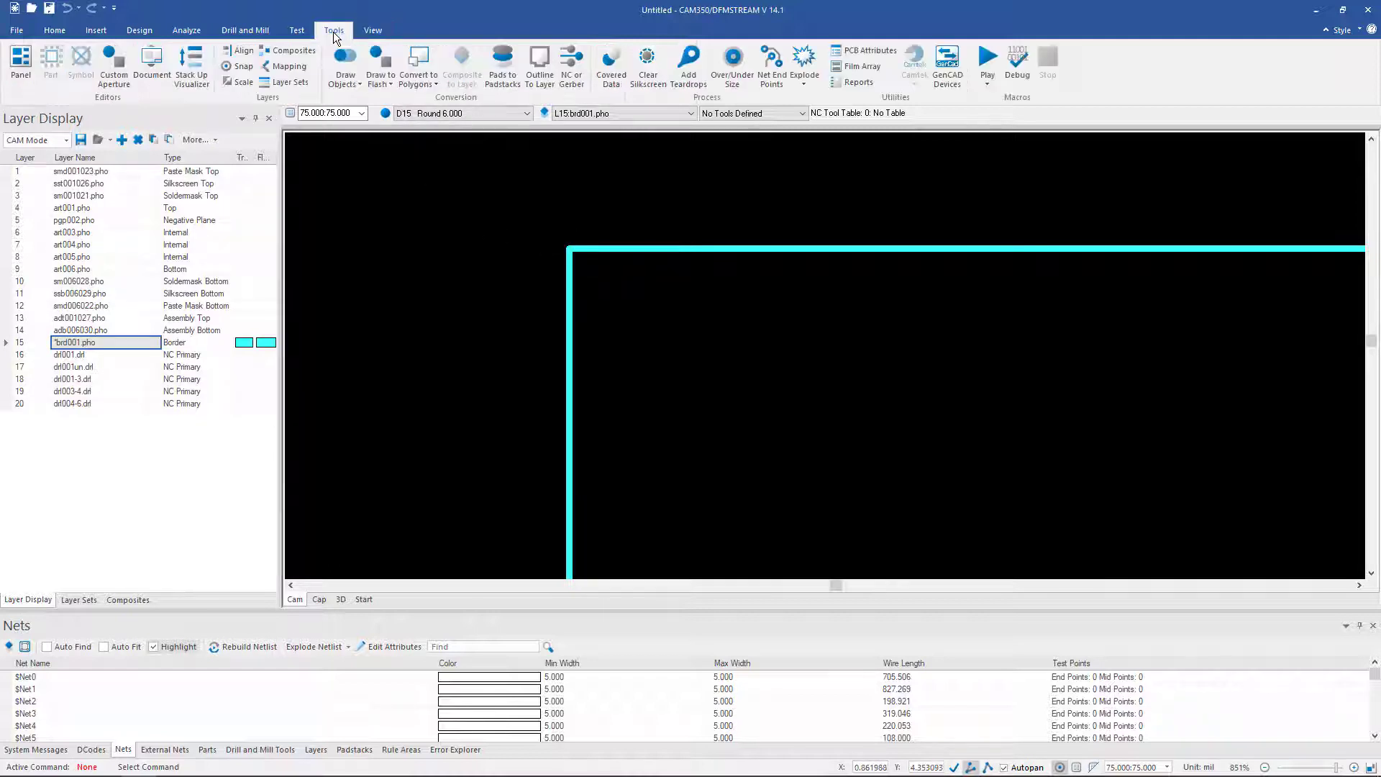
{"action": "left_click", "coordinate": [342, 83]}
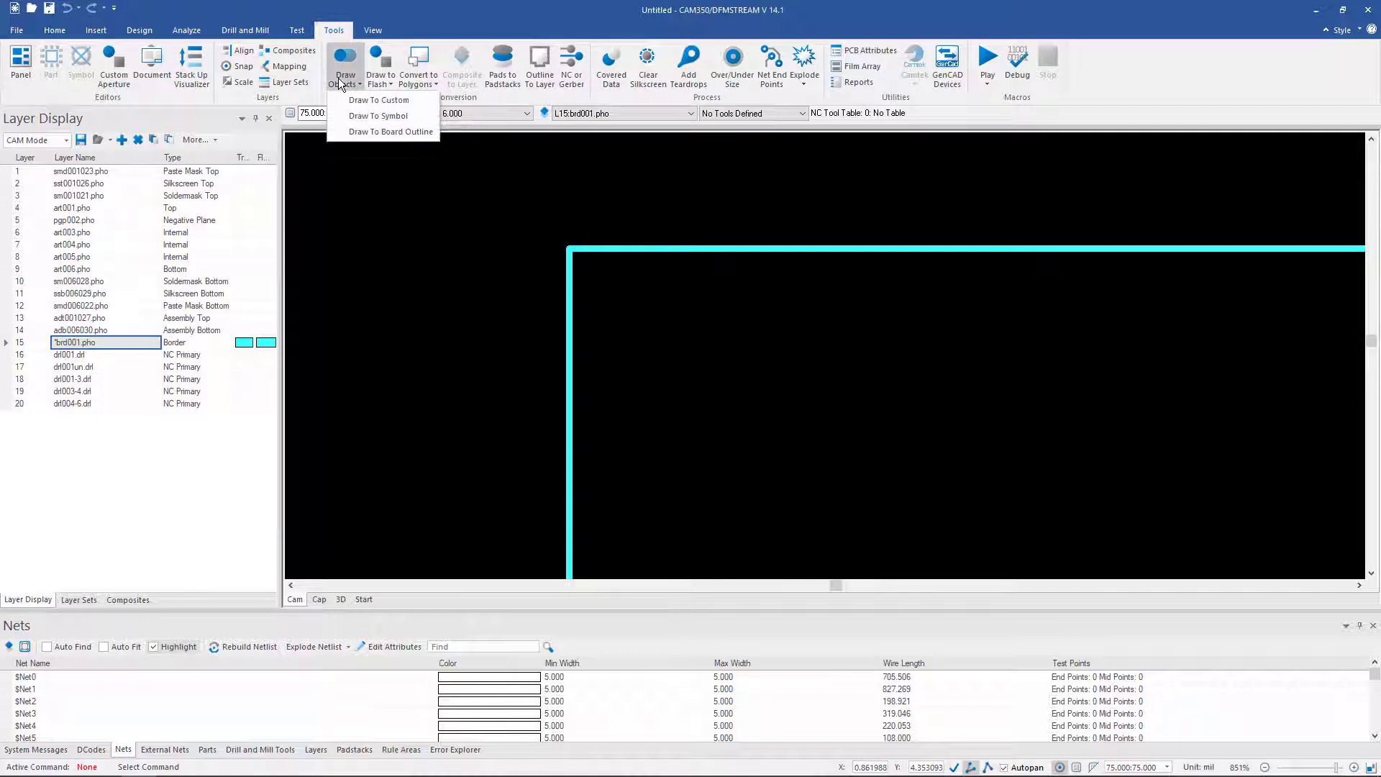
{"action": "left_click", "coordinate": [361, 134]}
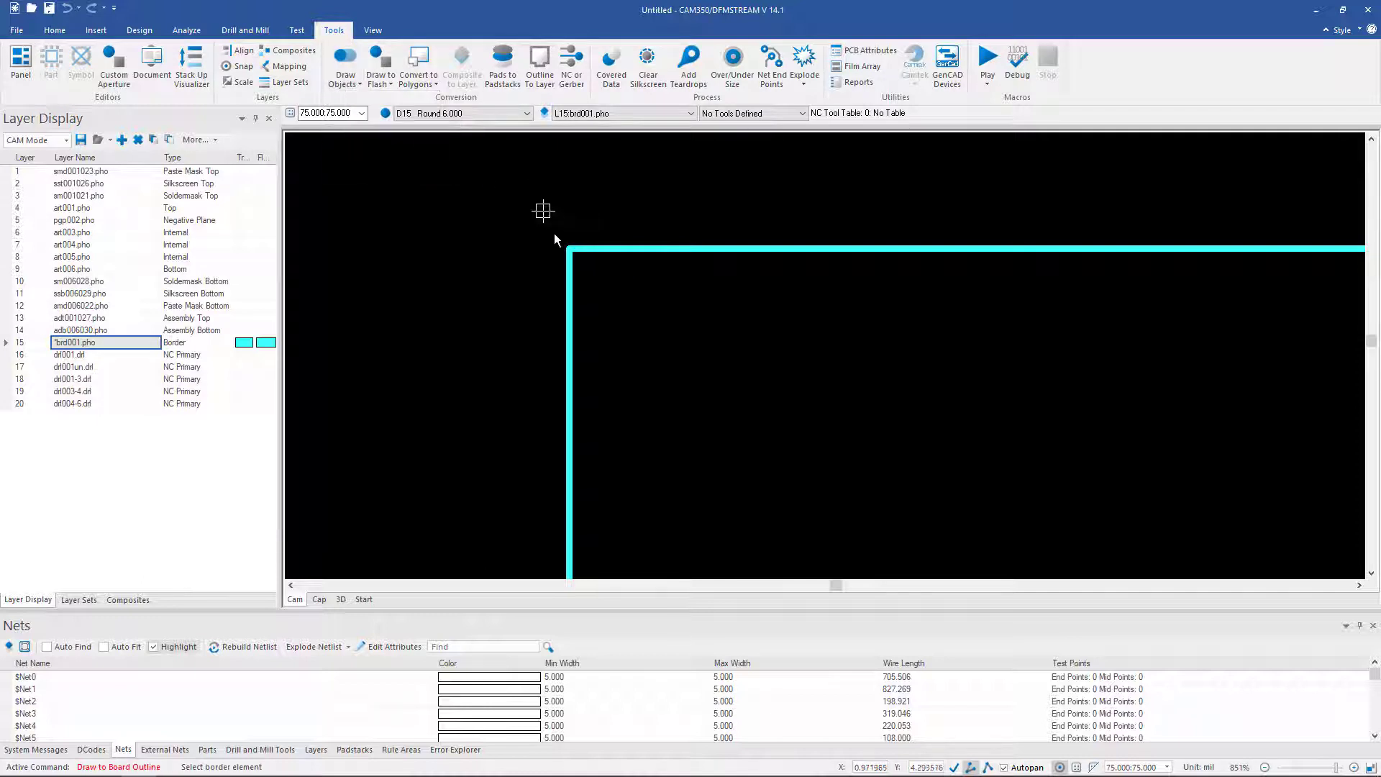
{"action": "left_click", "coordinate": [601, 249]}
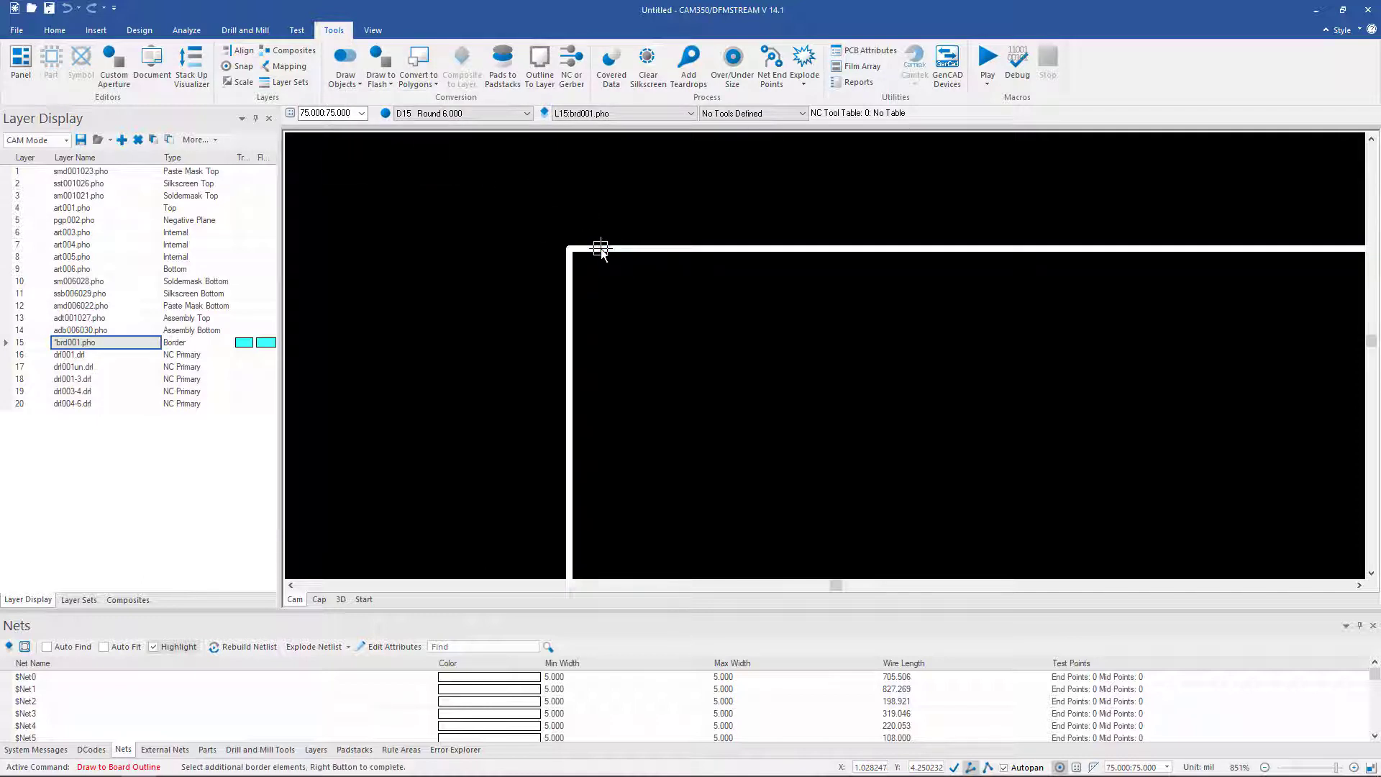
{"action": "right_click", "coordinate": [601, 249]}
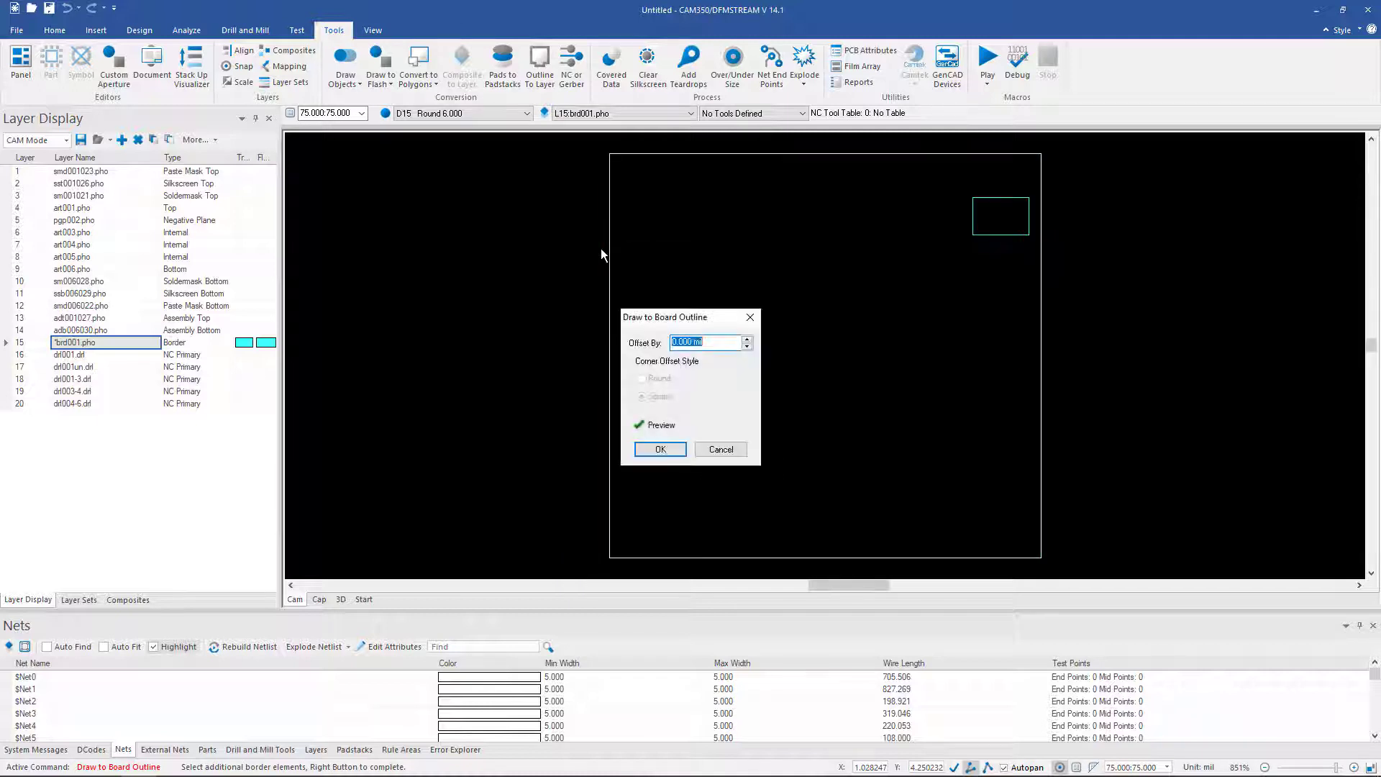
{"action": "left_click", "coordinate": [660, 450]}
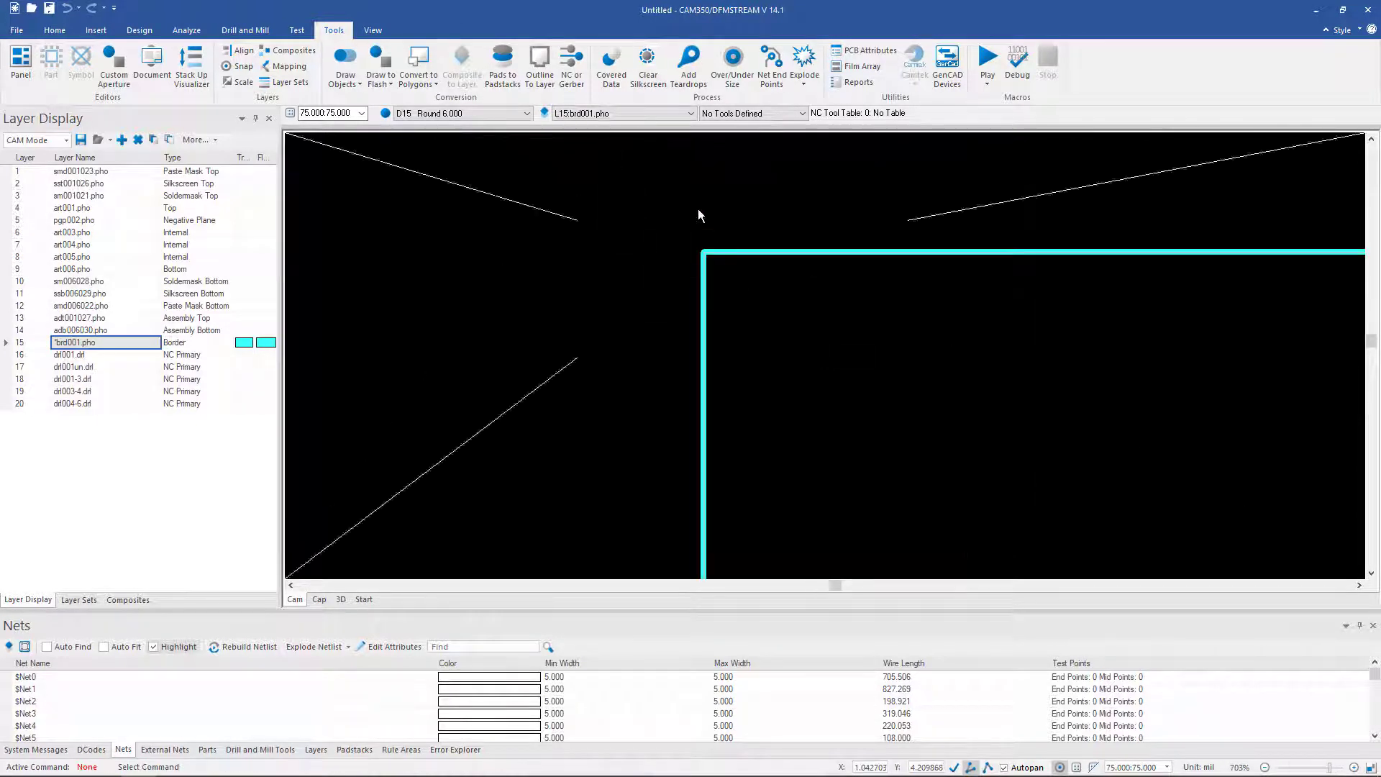
{"action": "scroll", "coordinate": [697, 221], "scroll_direction": "up", "scroll_amount": 3}
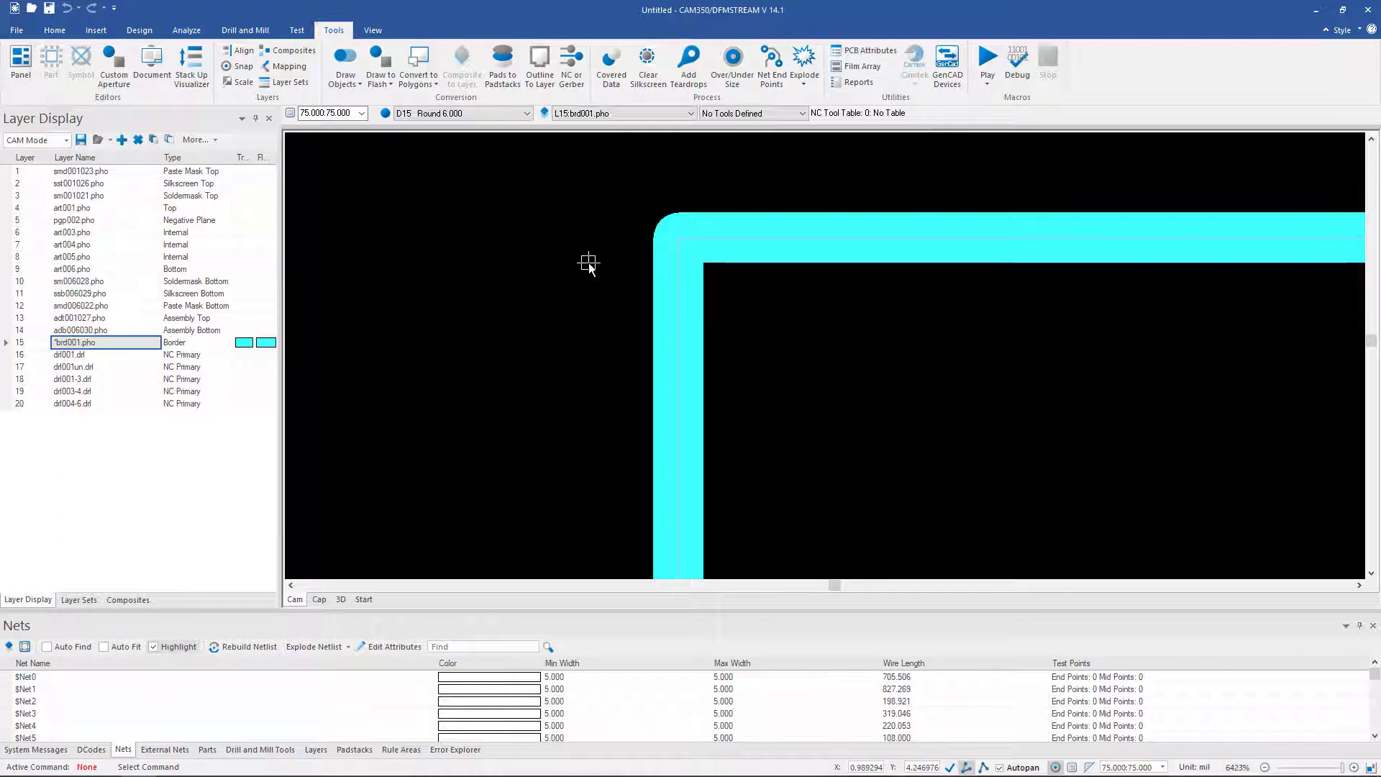
{"action": "key", "text": "Home"}
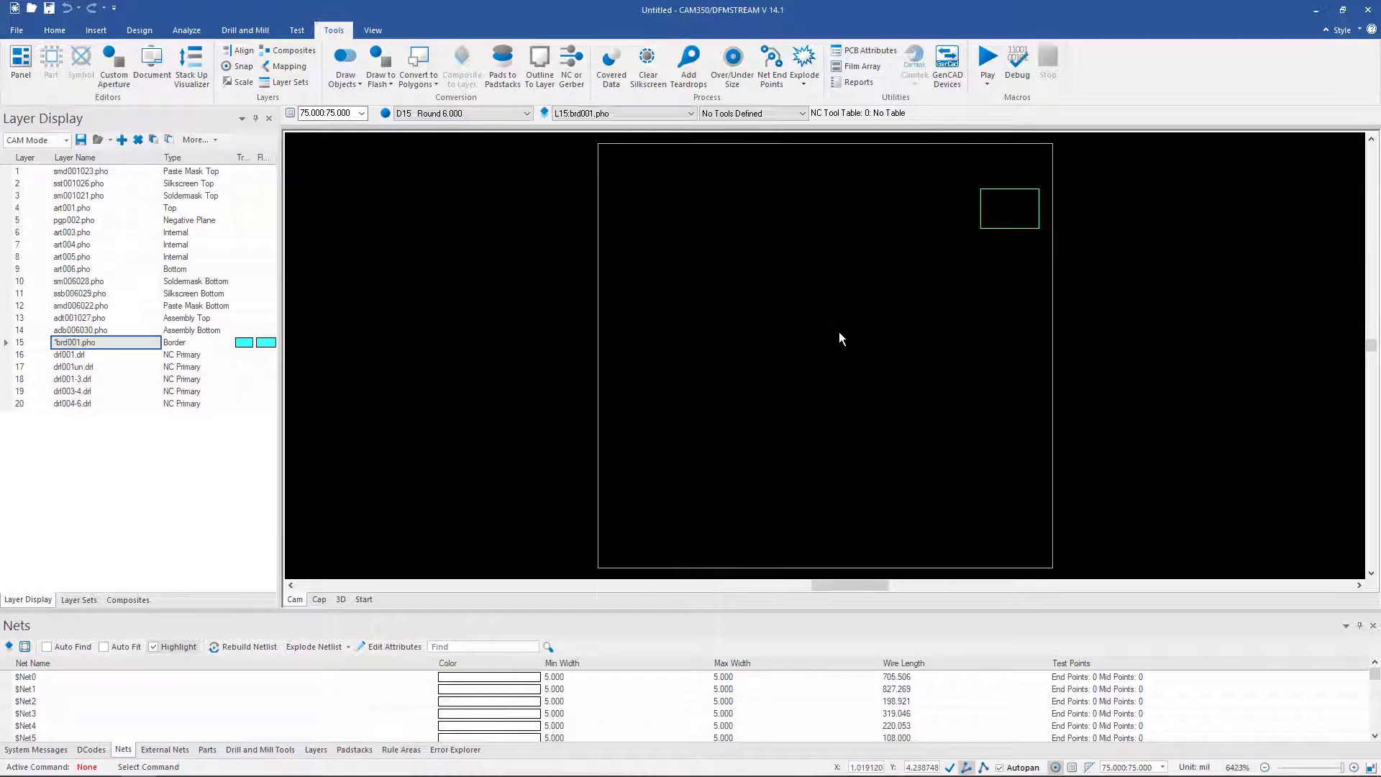
{"action": "mouse_move", "coordinate": [704, 312]}
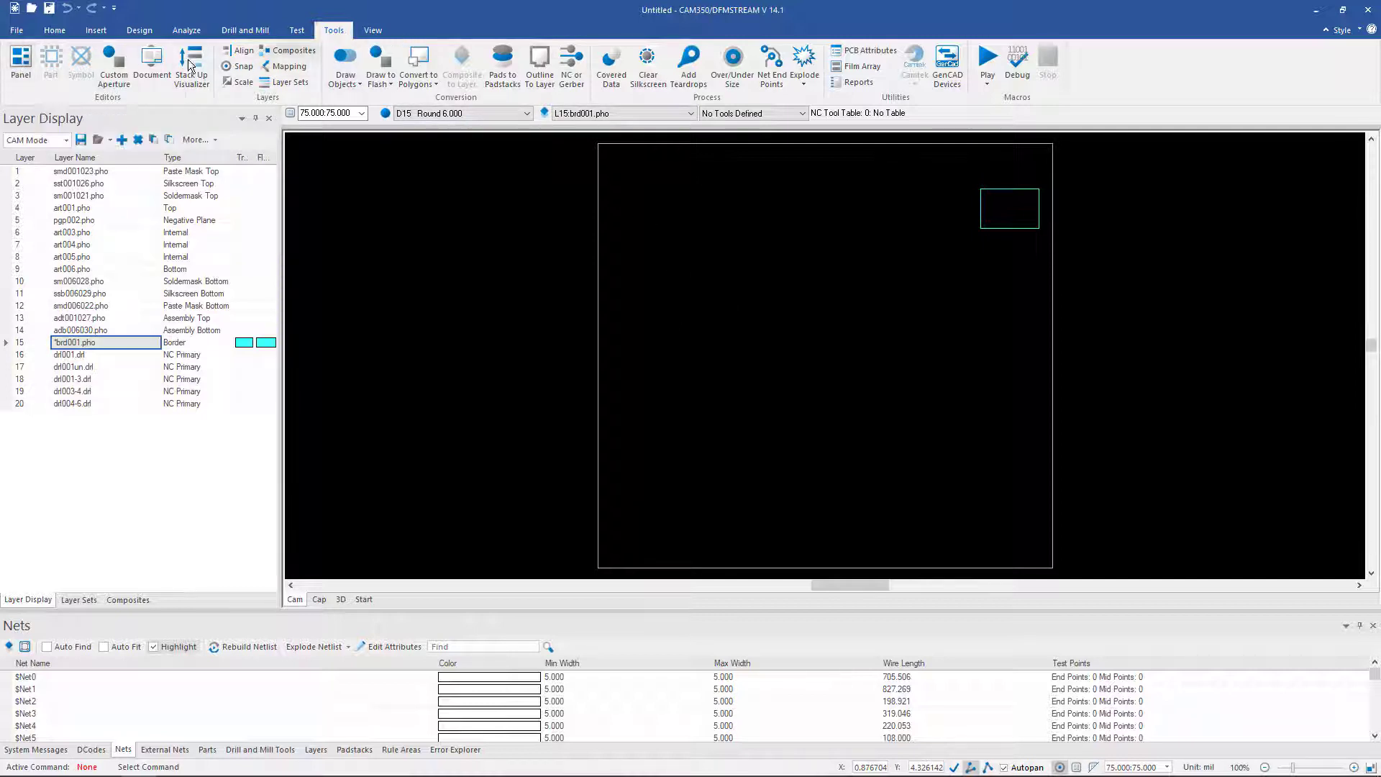
Switch to the panel editor, acknowledge the anchor notice, and bring up Panel Setup
{"action": "left_click", "coordinate": [20, 71]}
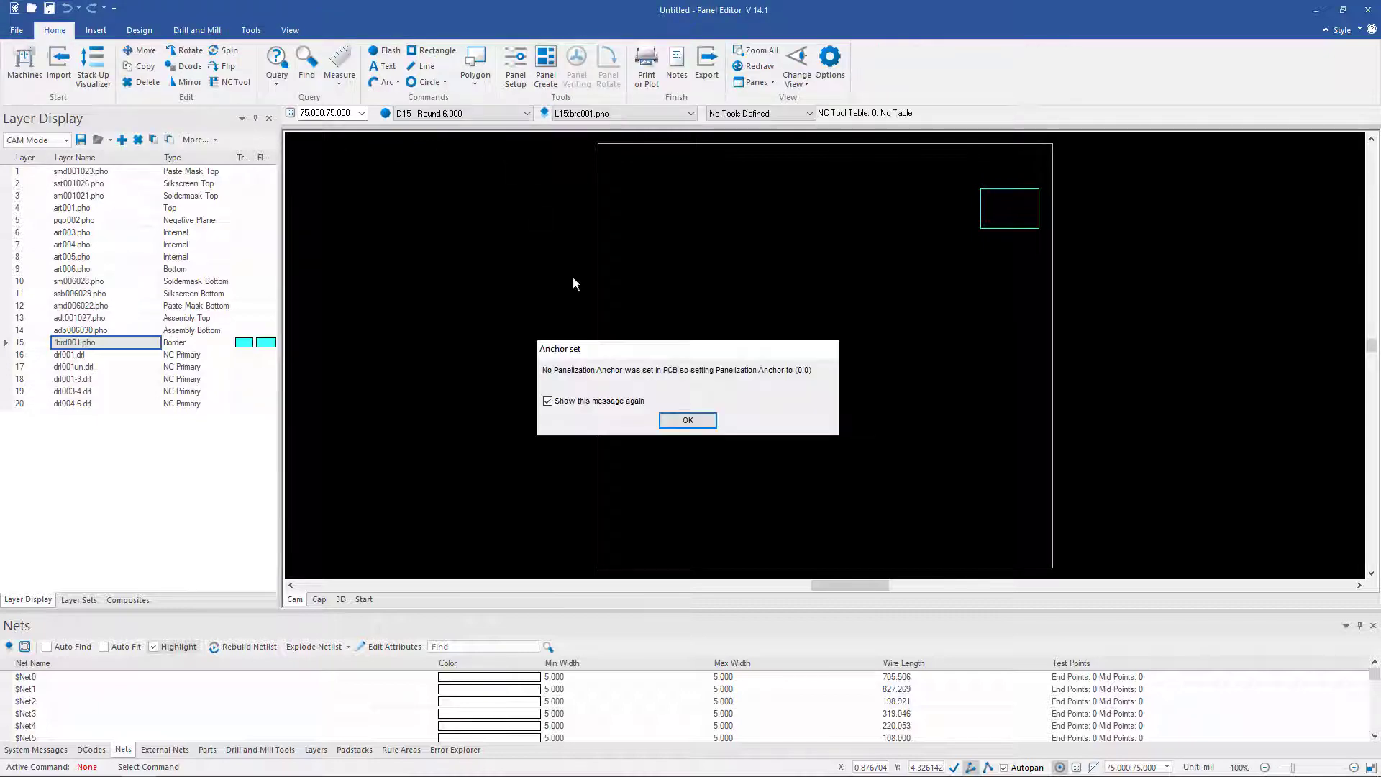
{"action": "key", "text": "Return"}
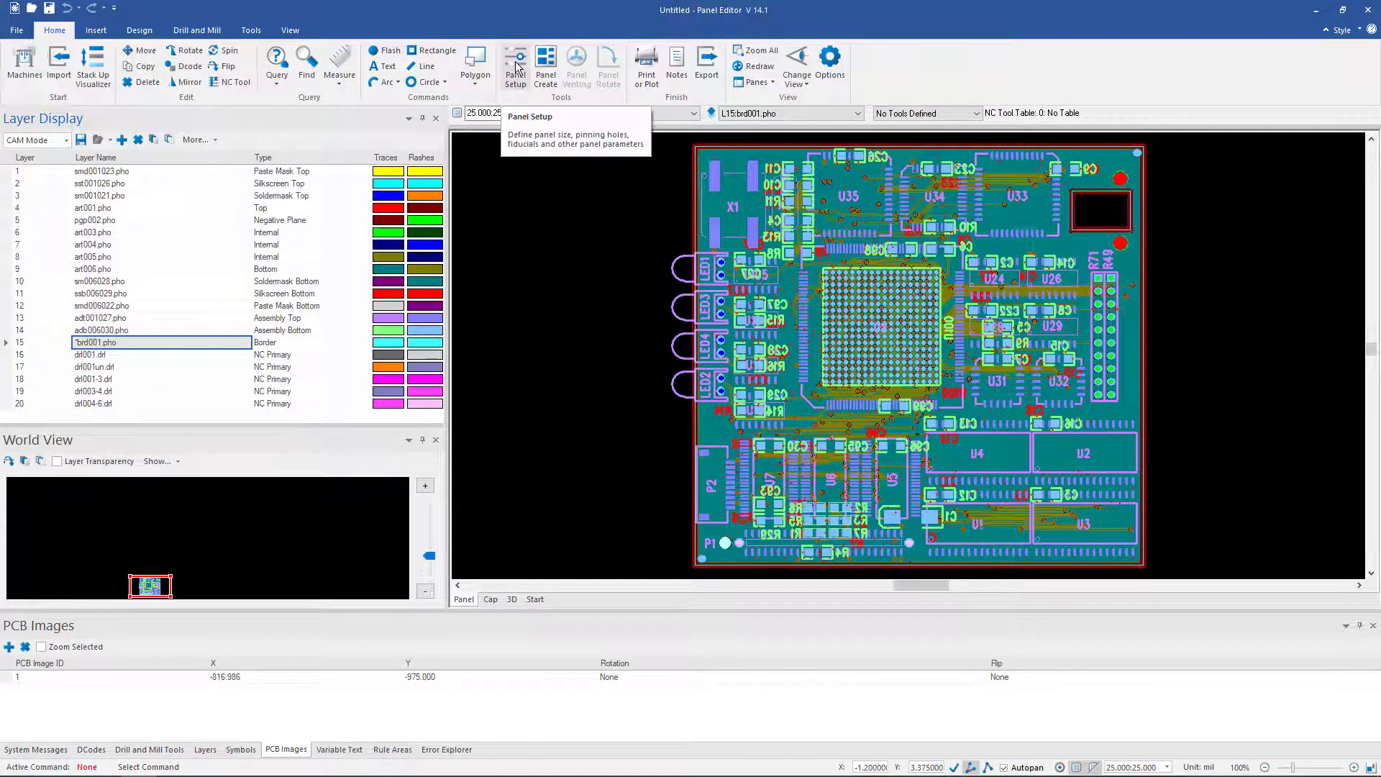
{"action": "left_click", "coordinate": [517, 66]}
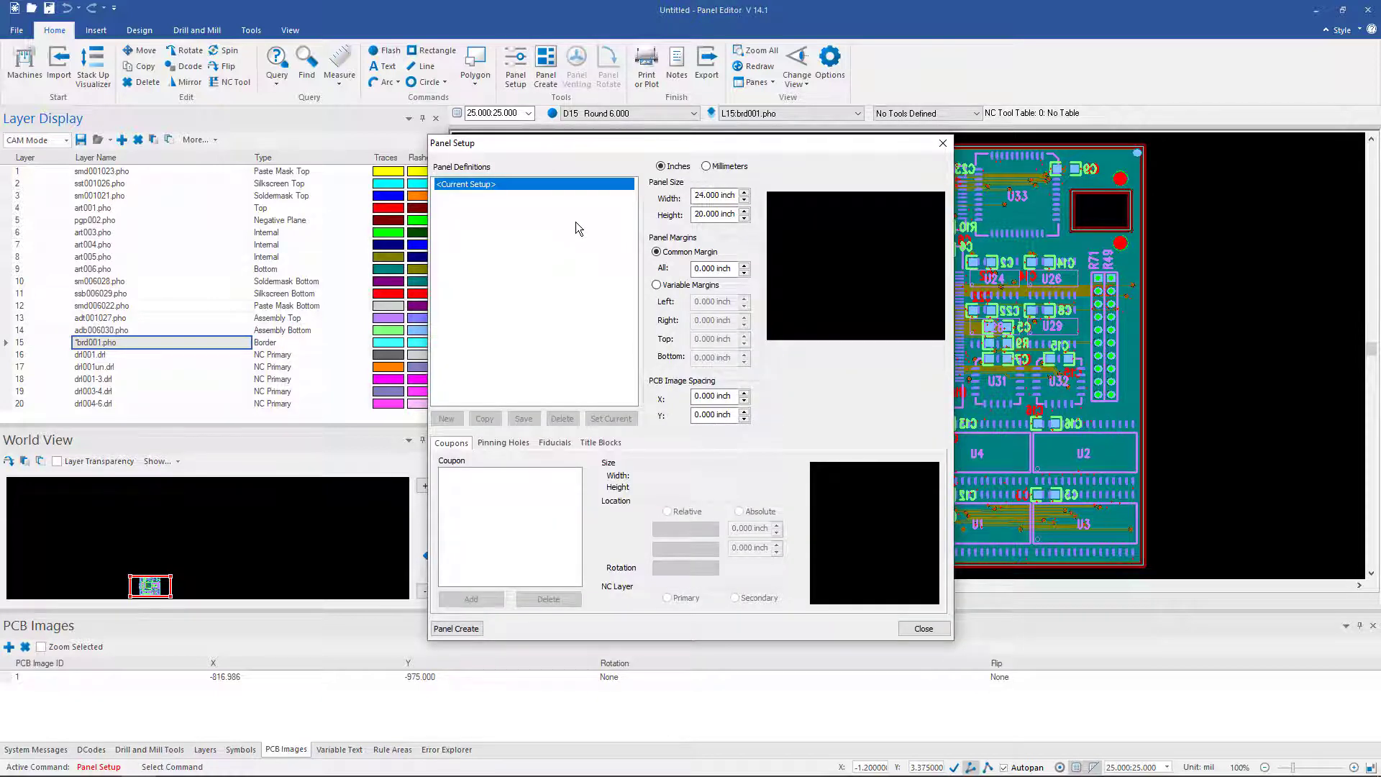
Set panel width 8, height 11, X/Y image spacing .1, and common margin 1
{"action": "double_click", "coordinate": [710, 196]}
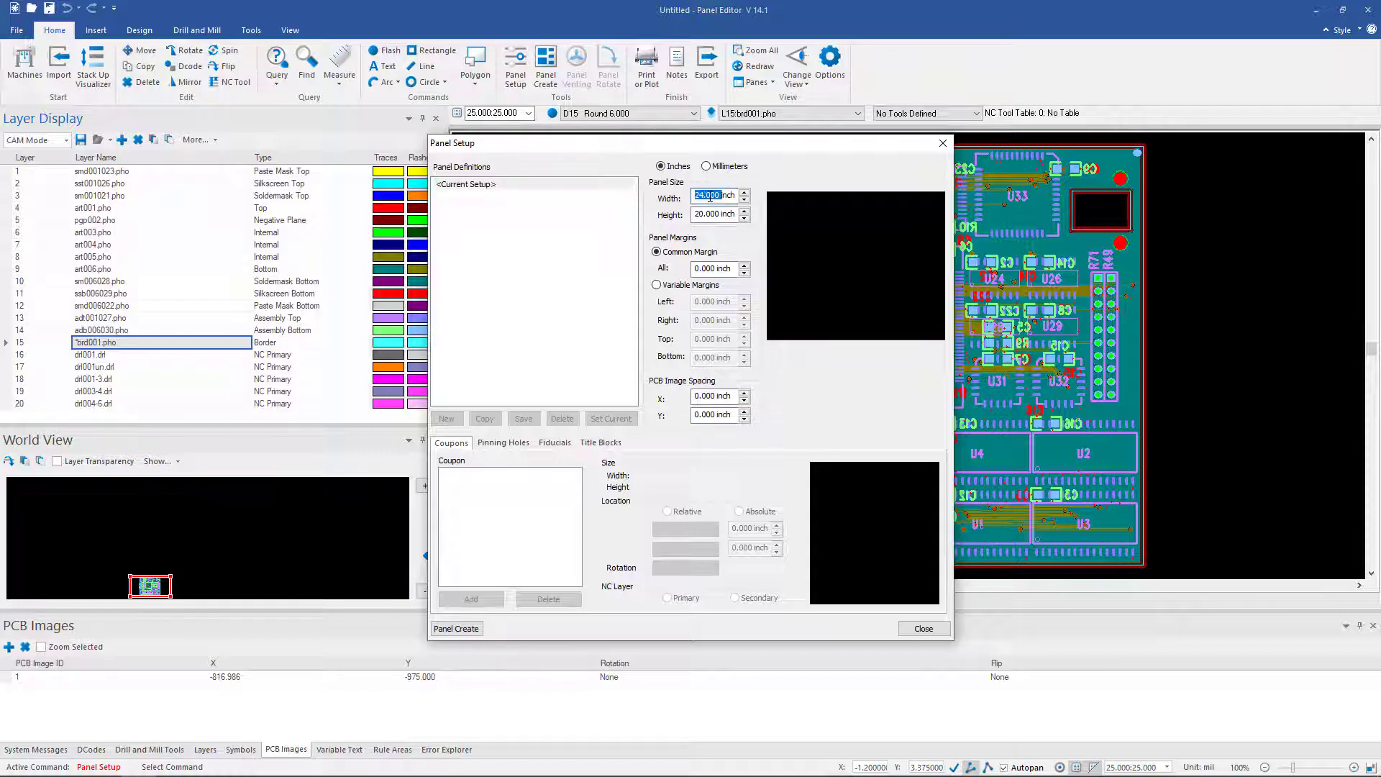
{"action": "type", "text": "8"}
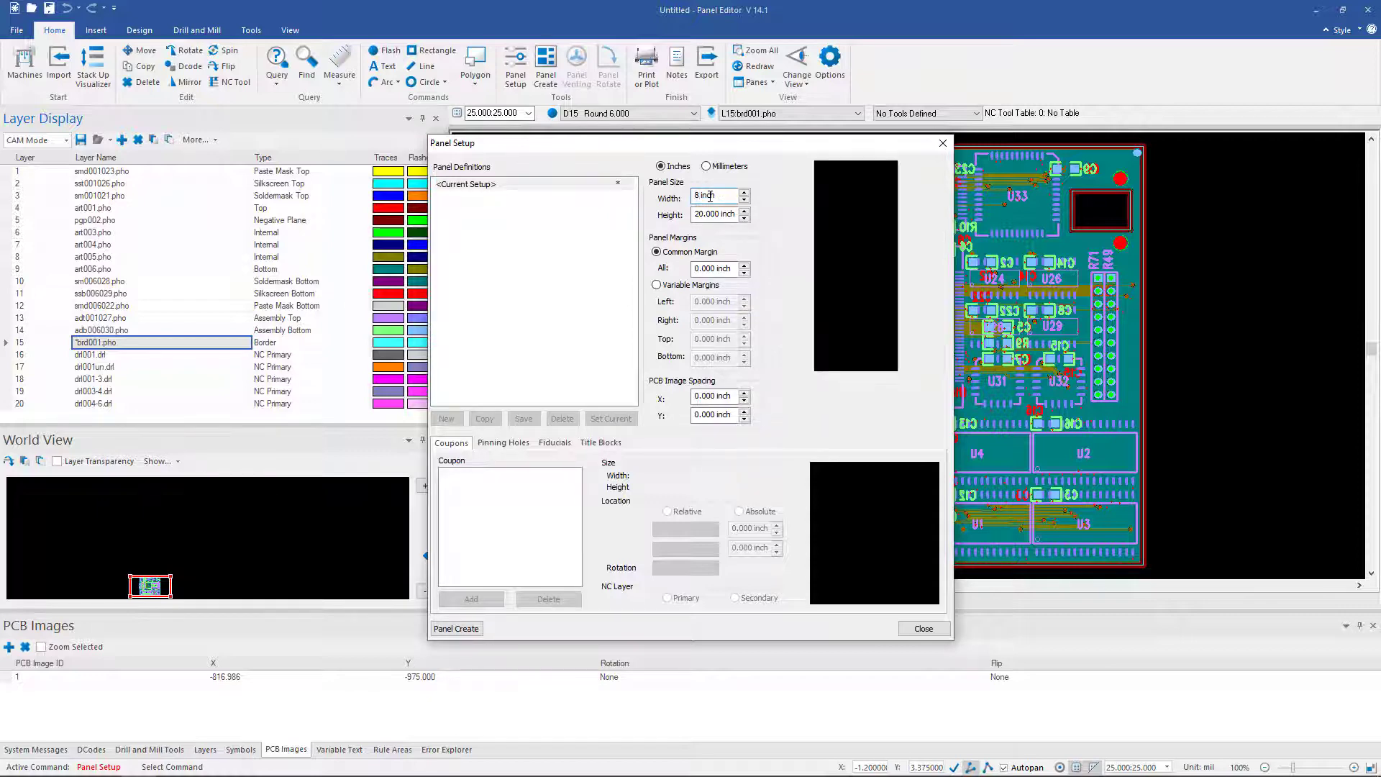
{"action": "key", "text": "Tab"}
{"action": "type", "text": "11"}
{"action": "key", "text": "Tab"}
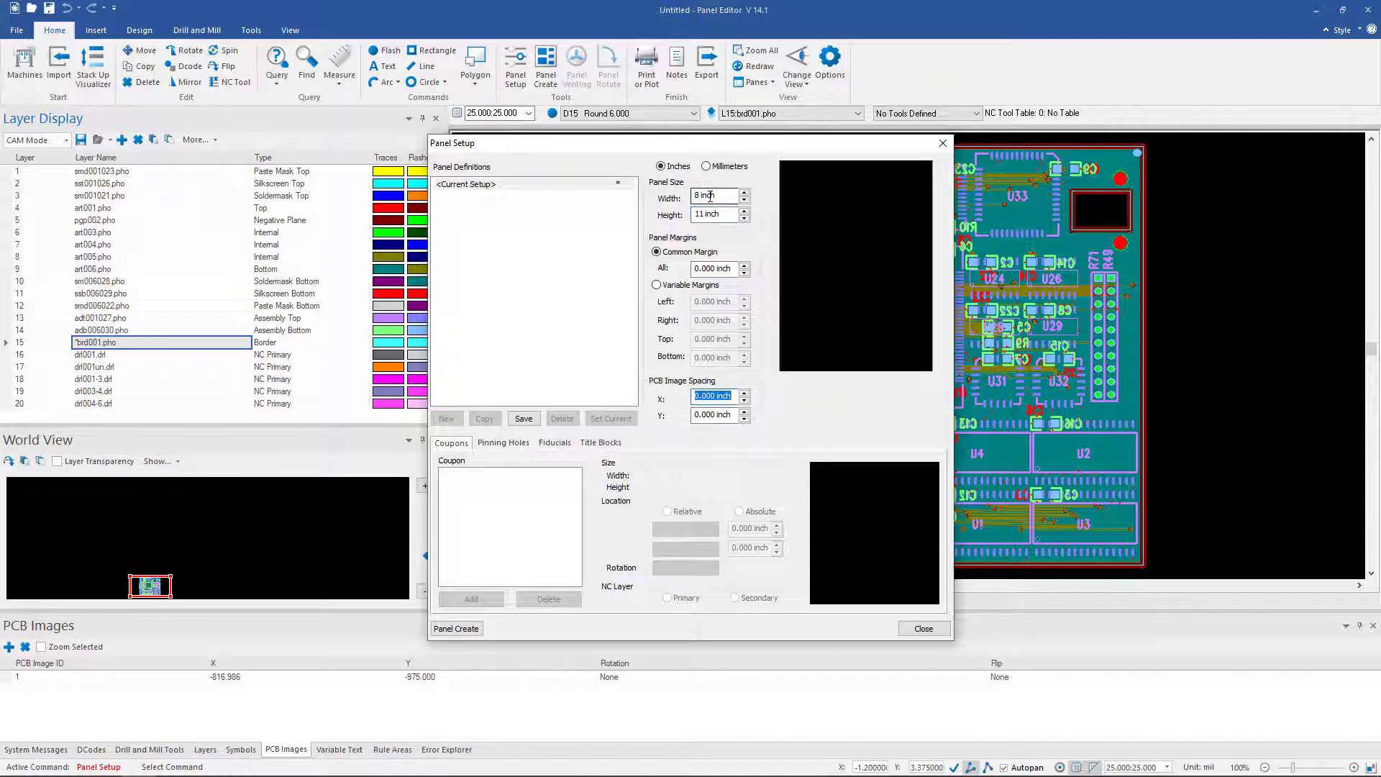
{"action": "type", "text": ".1"}
{"action": "key", "text": "Tab"}
{"action": "type", "text": ".1"}
{"action": "key", "text": "Tab"}
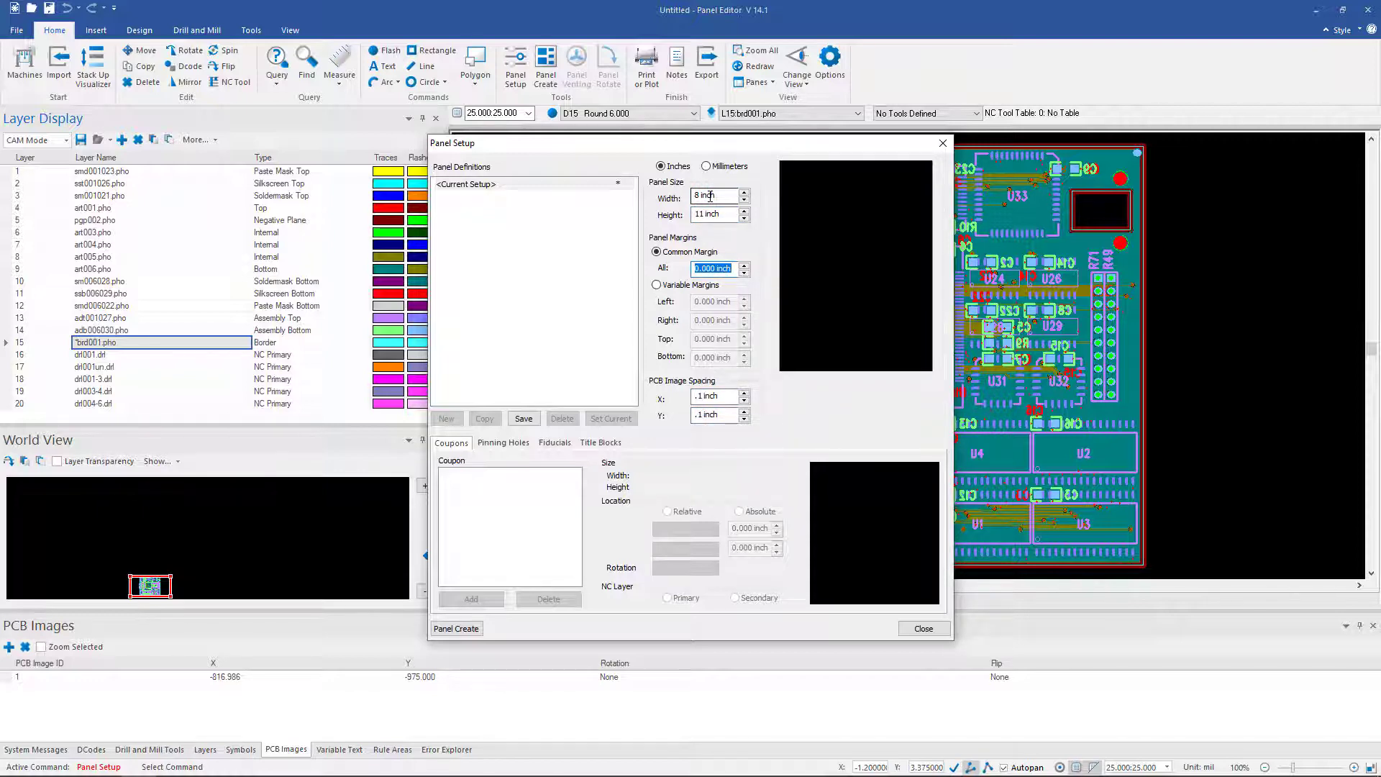
{"action": "type", "text": "1"}
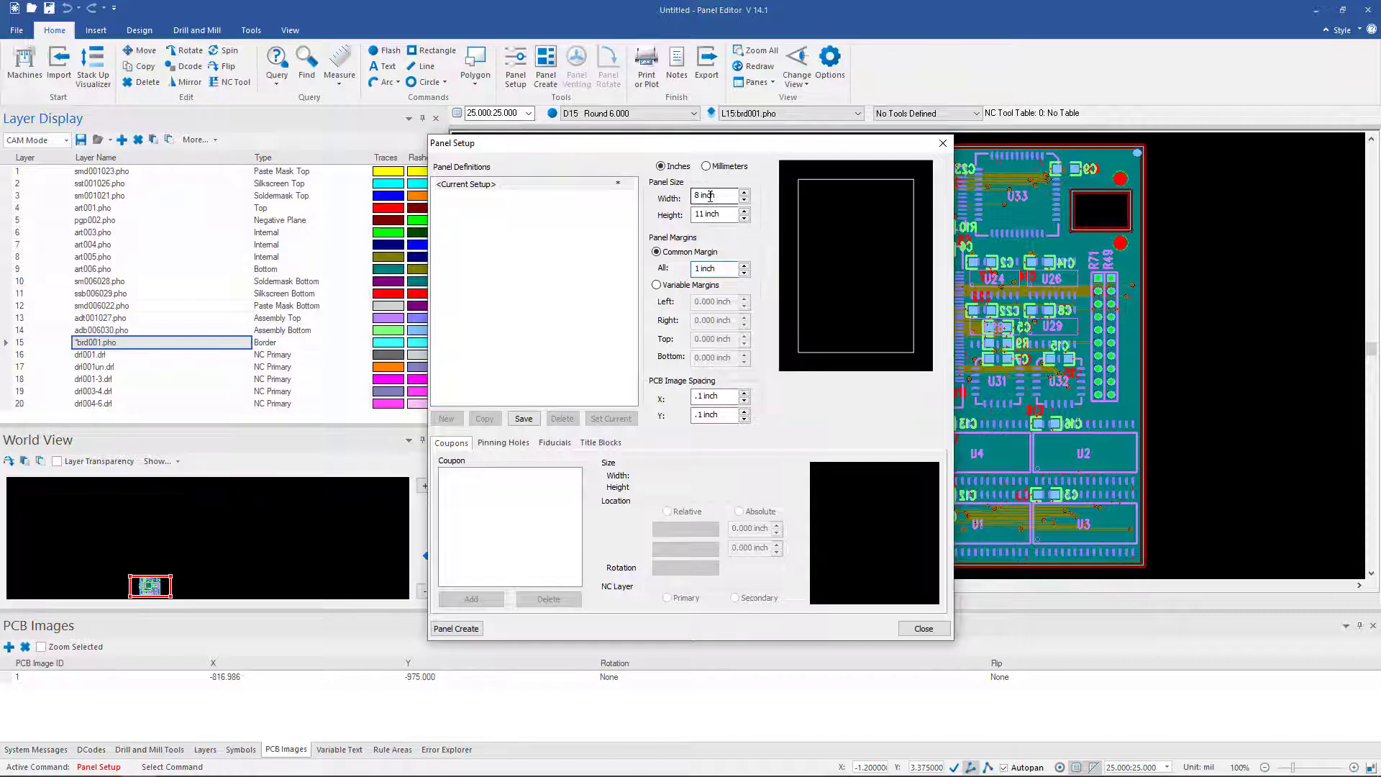
In Panel Create, try border spacing .5 with 90° counter-clockwise image rotation
{"action": "left_click", "coordinate": [454, 630]}
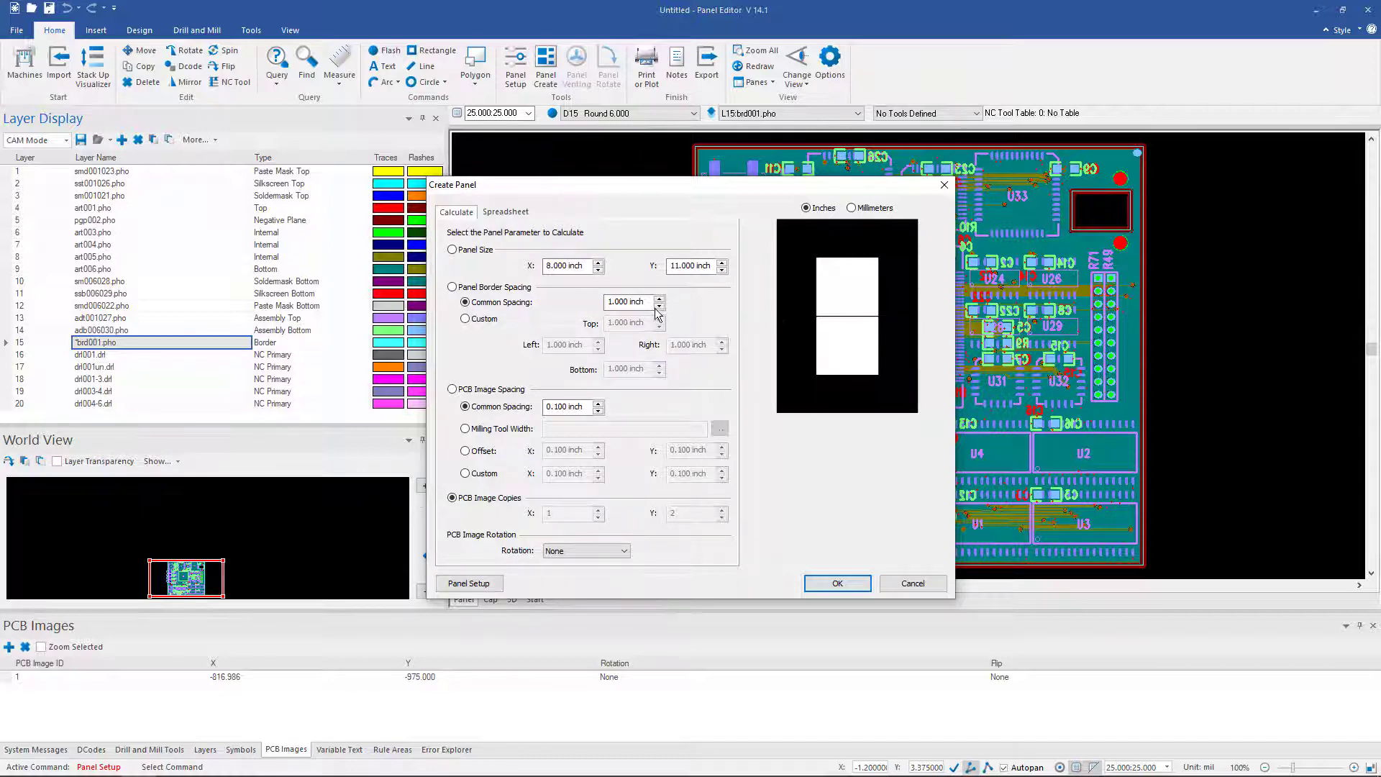
{"action": "left_click_drag", "start_coordinate": [651, 302], "coordinate": [584, 302]}
{"action": "type", "text": ".5"}
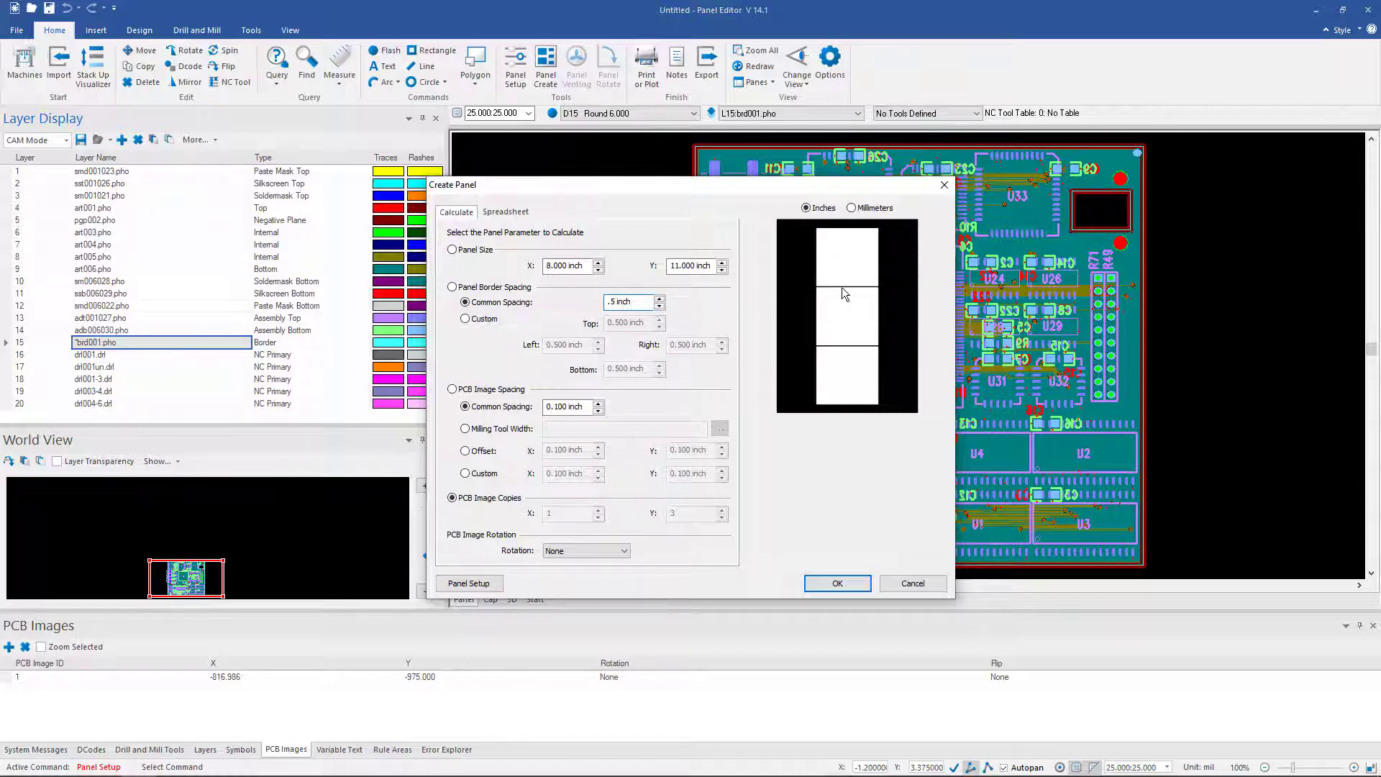
{"action": "left_click", "coordinate": [622, 551]}
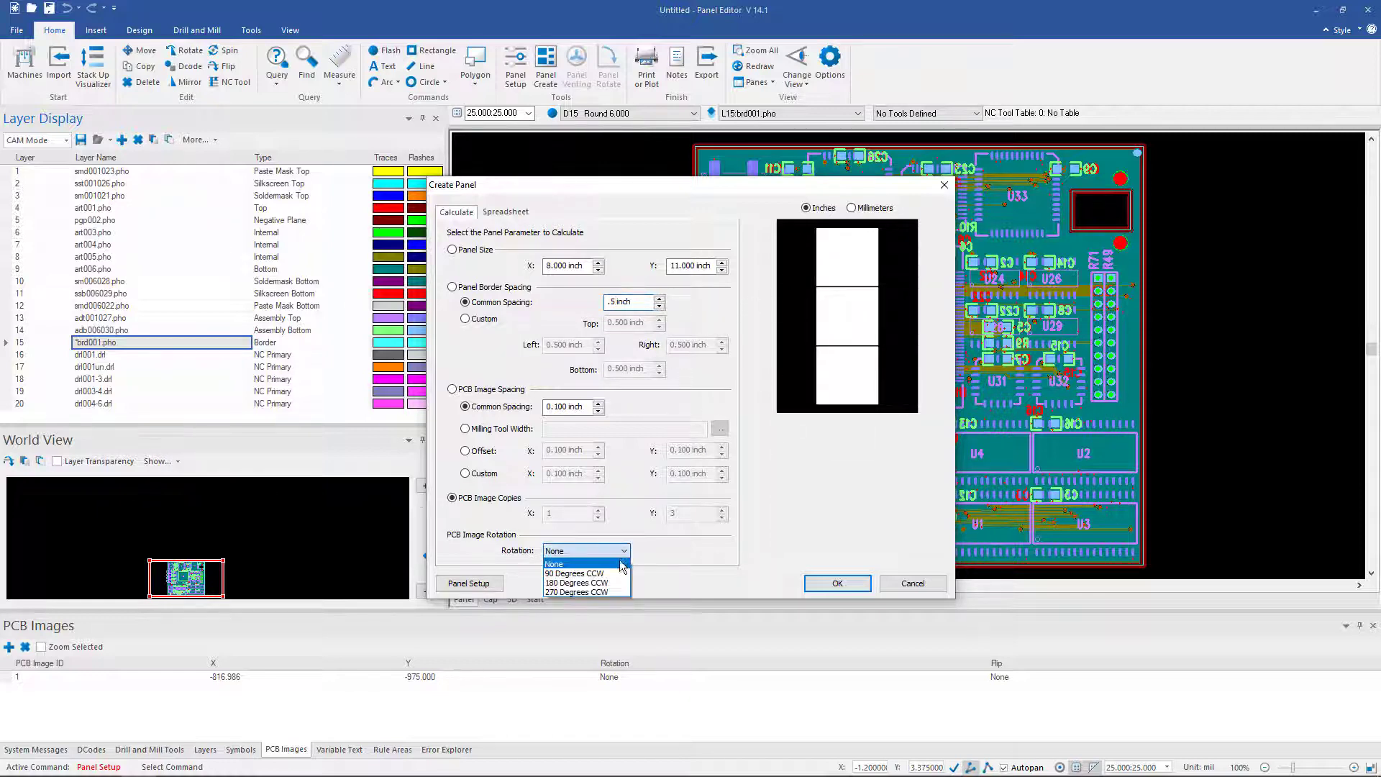
{"action": "left_click", "coordinate": [619, 574]}
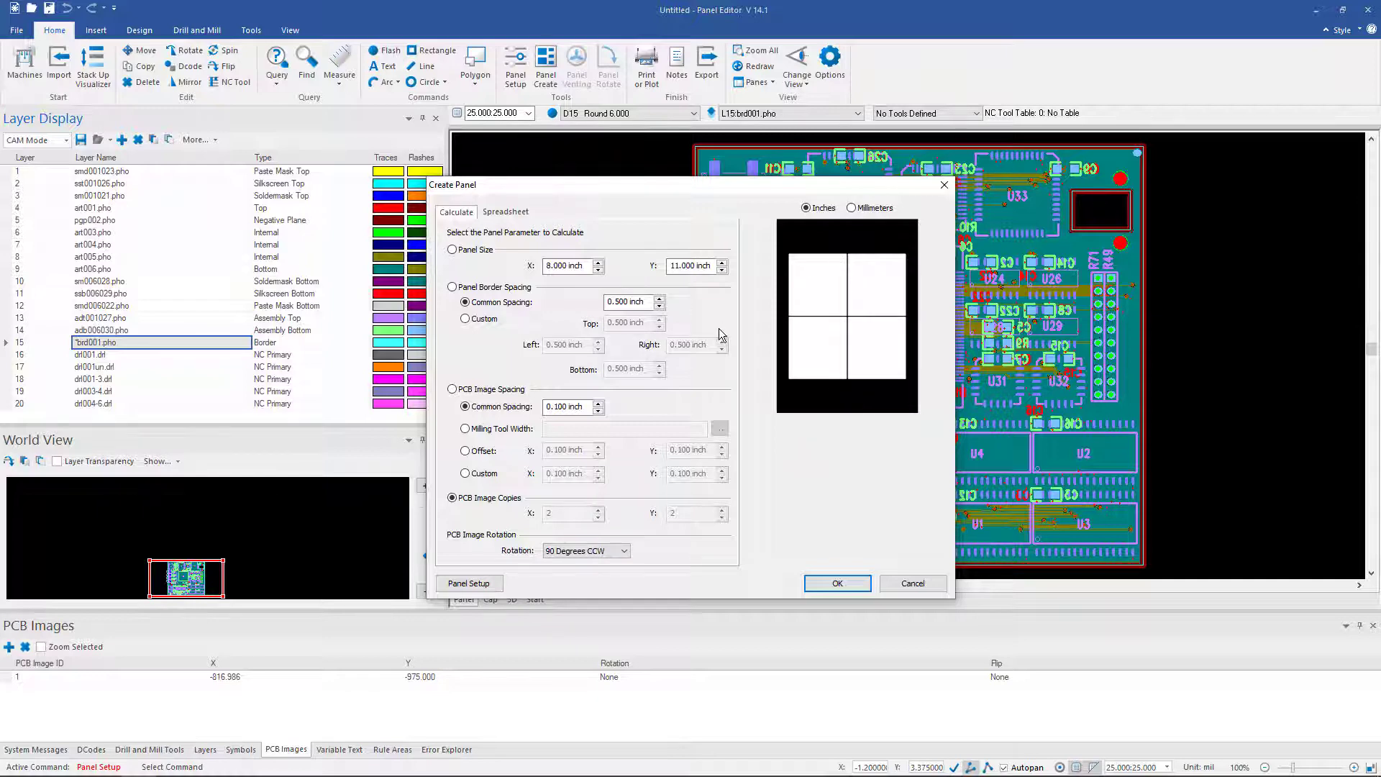
Change border spacing to .25 and rotation to None, then create the 2 × 3 panel
{"action": "left_click", "coordinate": [623, 303]}
{"action": "left_click_drag", "start_coordinate": [623, 303], "coordinate": [653, 301]}
{"action": "type", "text": ".25"}
{"action": "key", "text": "Tab"}
{"action": "left_click", "coordinate": [620, 551]}
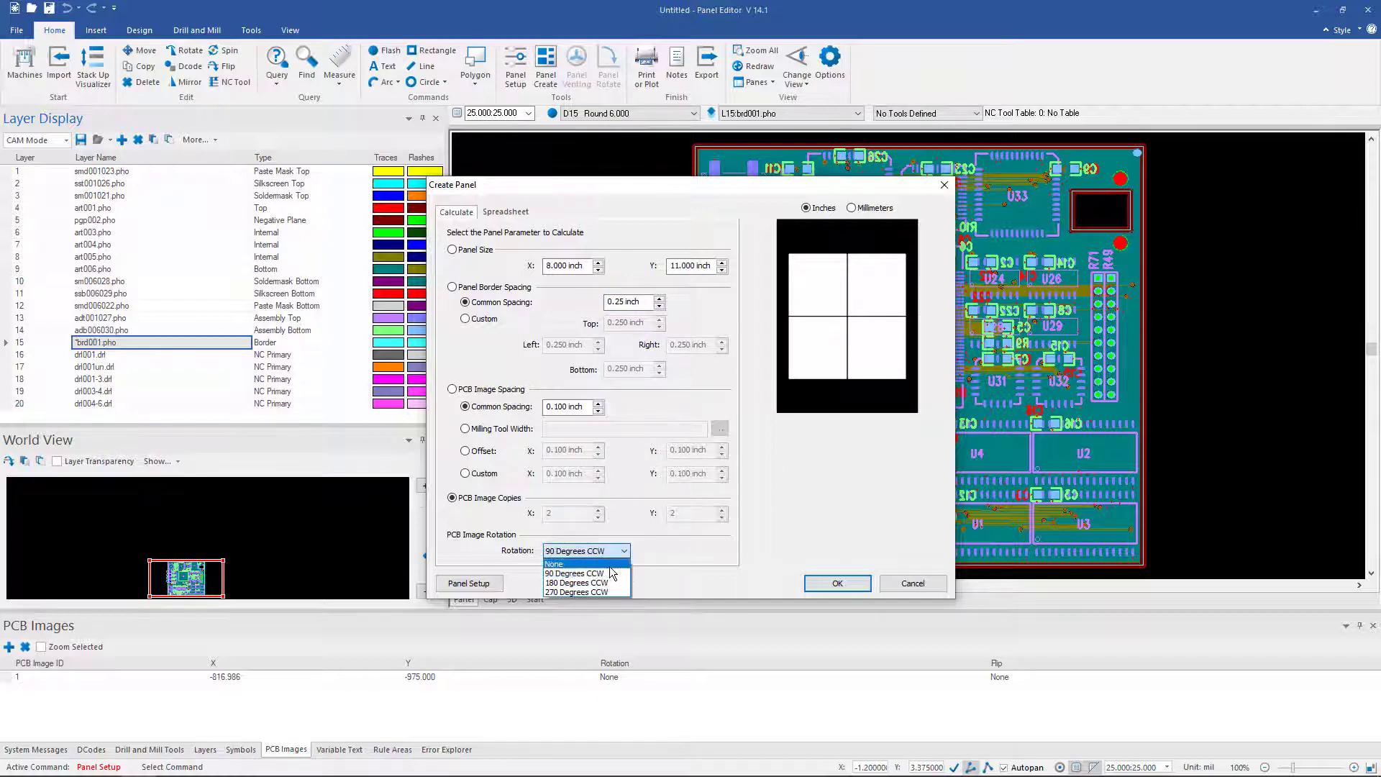
{"action": "left_click", "coordinate": [610, 567]}
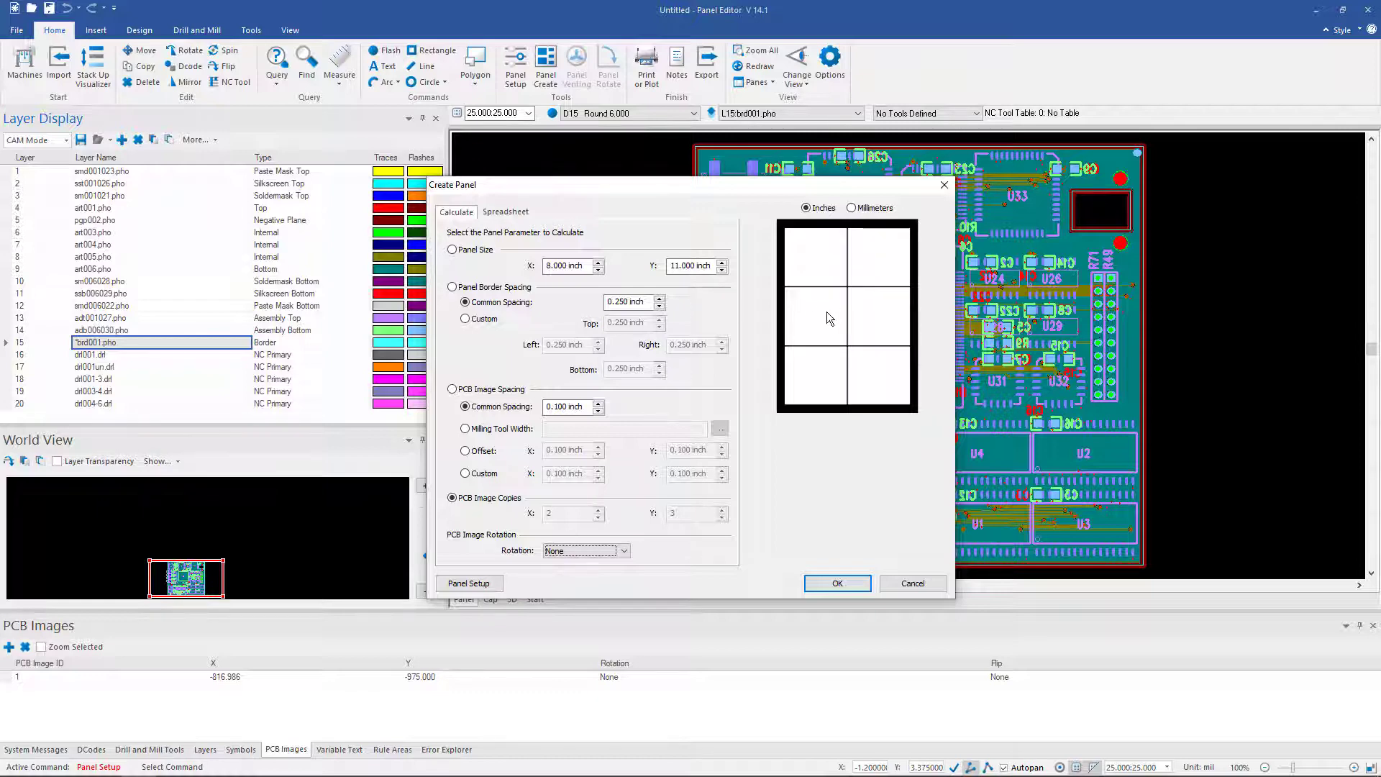
{"action": "left_click", "coordinate": [838, 584]}
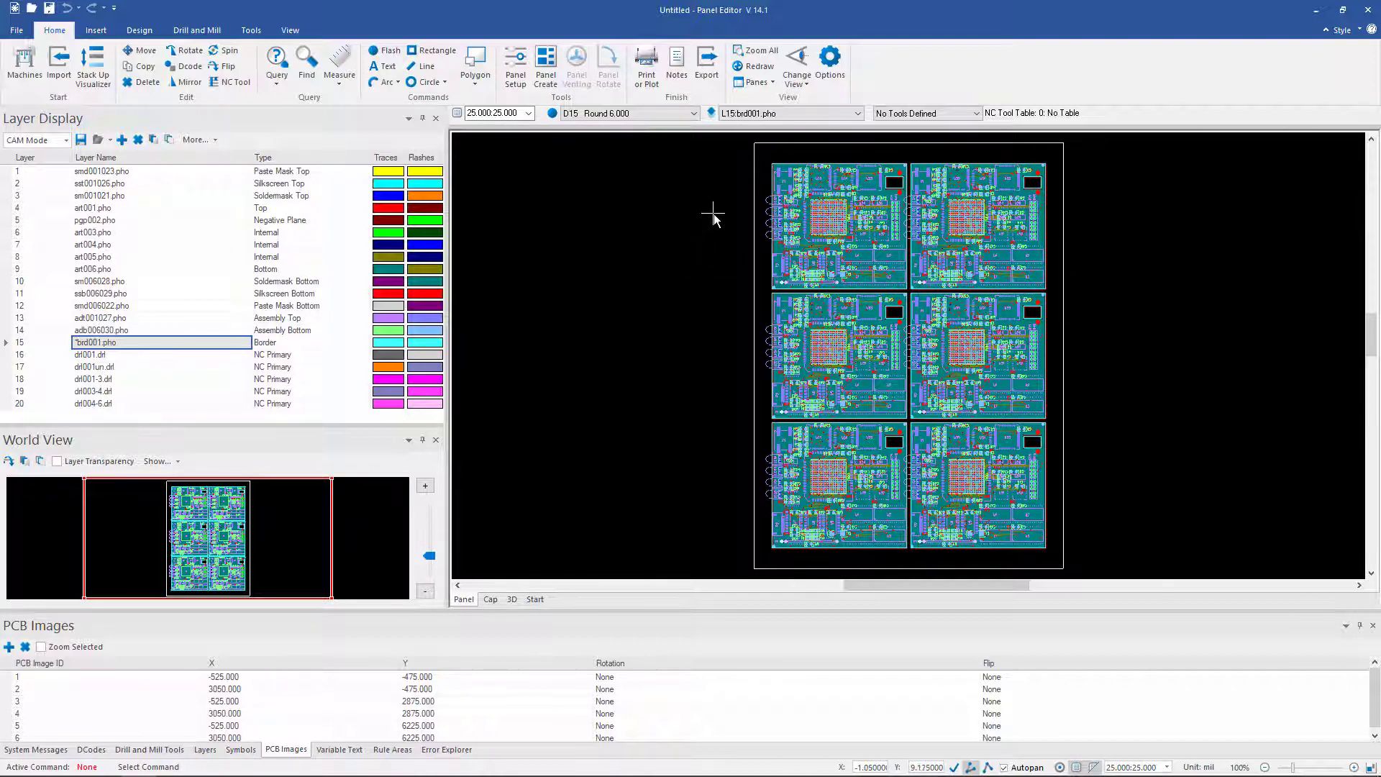
Show only the art001.pho Top layer and set grid spacing to 100.000:100.000
{"action": "double_click", "coordinate": [129, 209]}
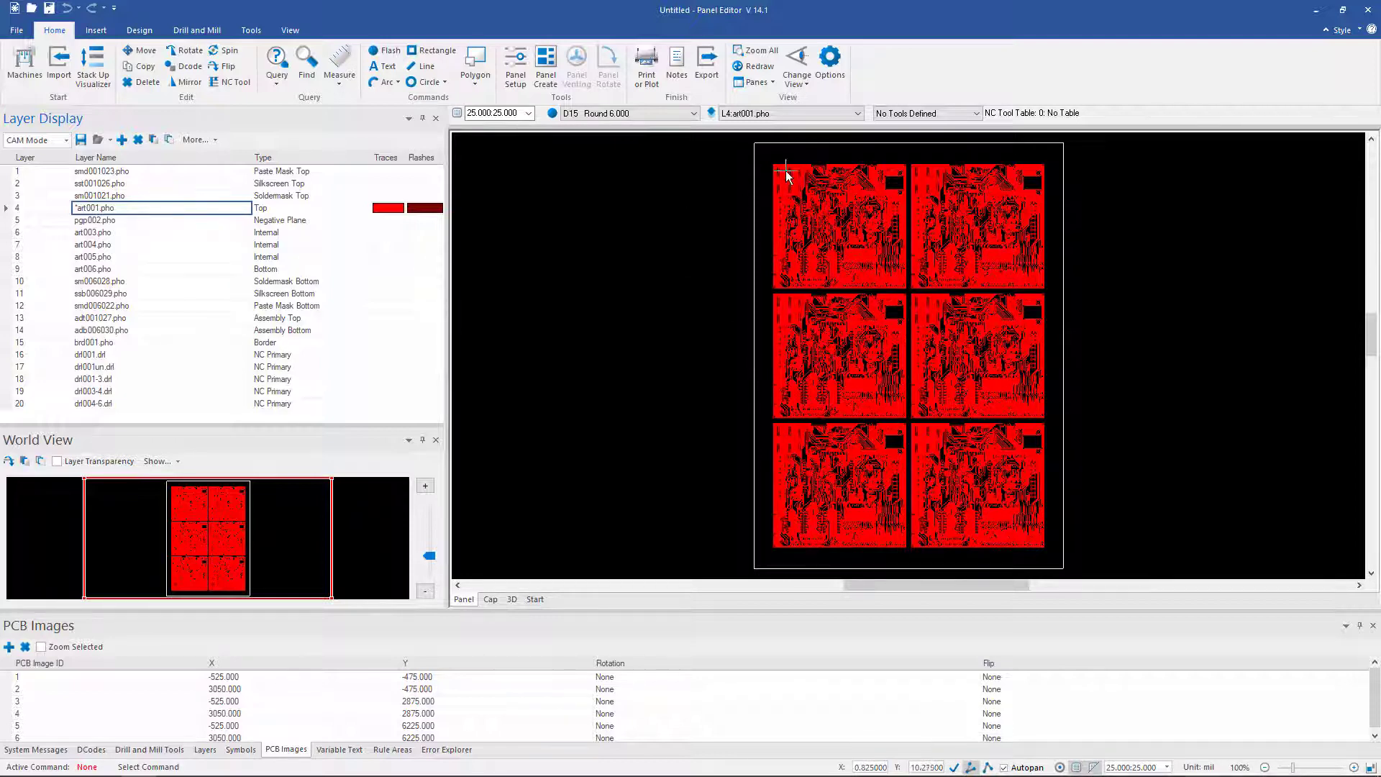
{"action": "scroll", "coordinate": [752, 141], "scroll_direction": "up", "scroll_amount": 5}
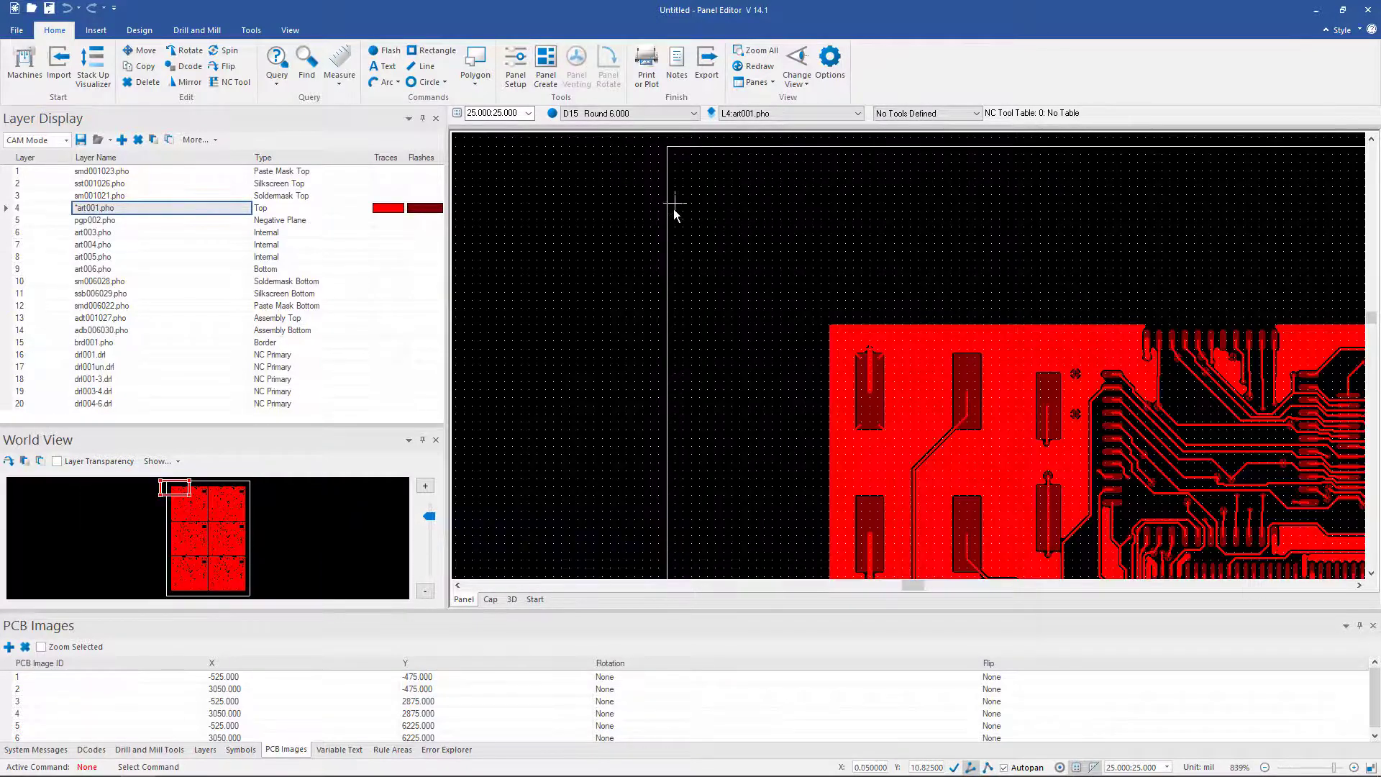
{"action": "left_click", "coordinate": [529, 114]}
{"action": "left_click", "coordinate": [529, 113]}
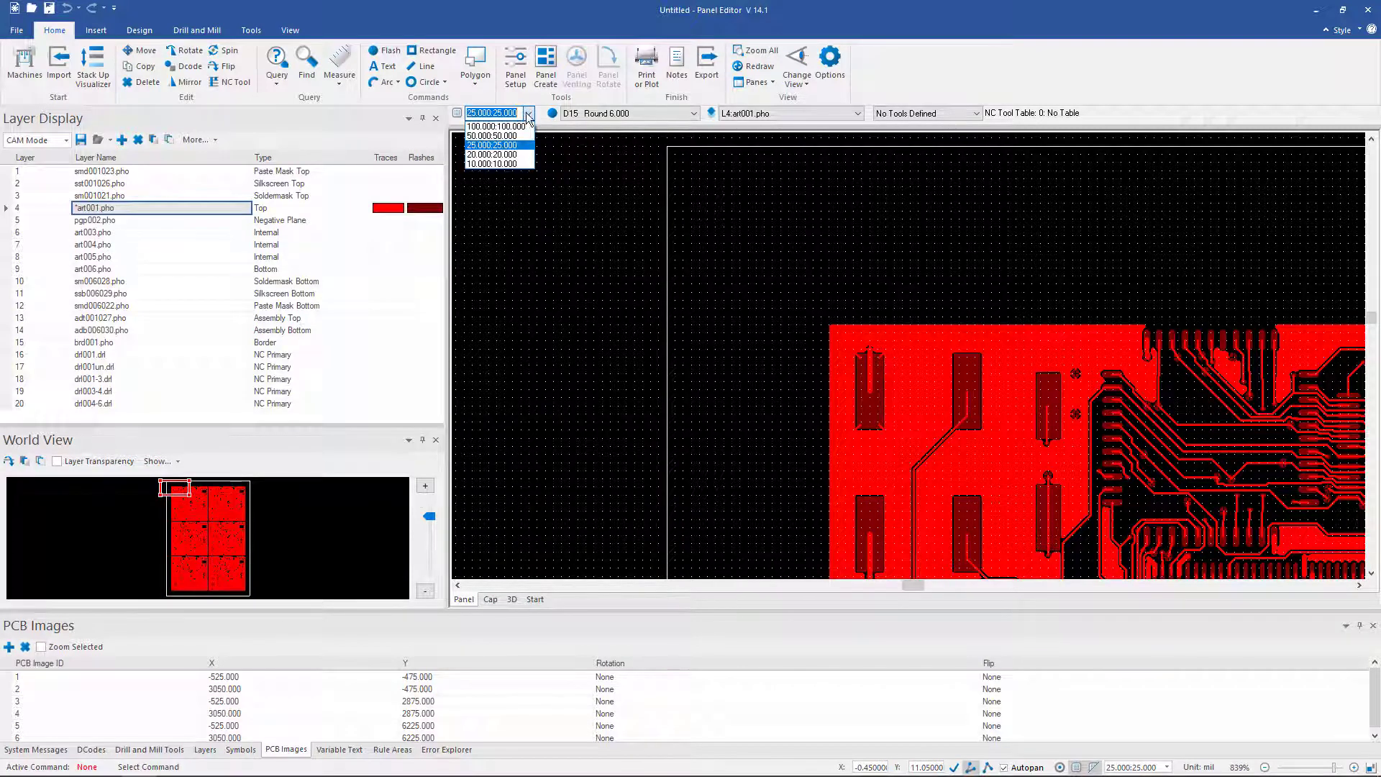
{"action": "left_click", "coordinate": [509, 127]}
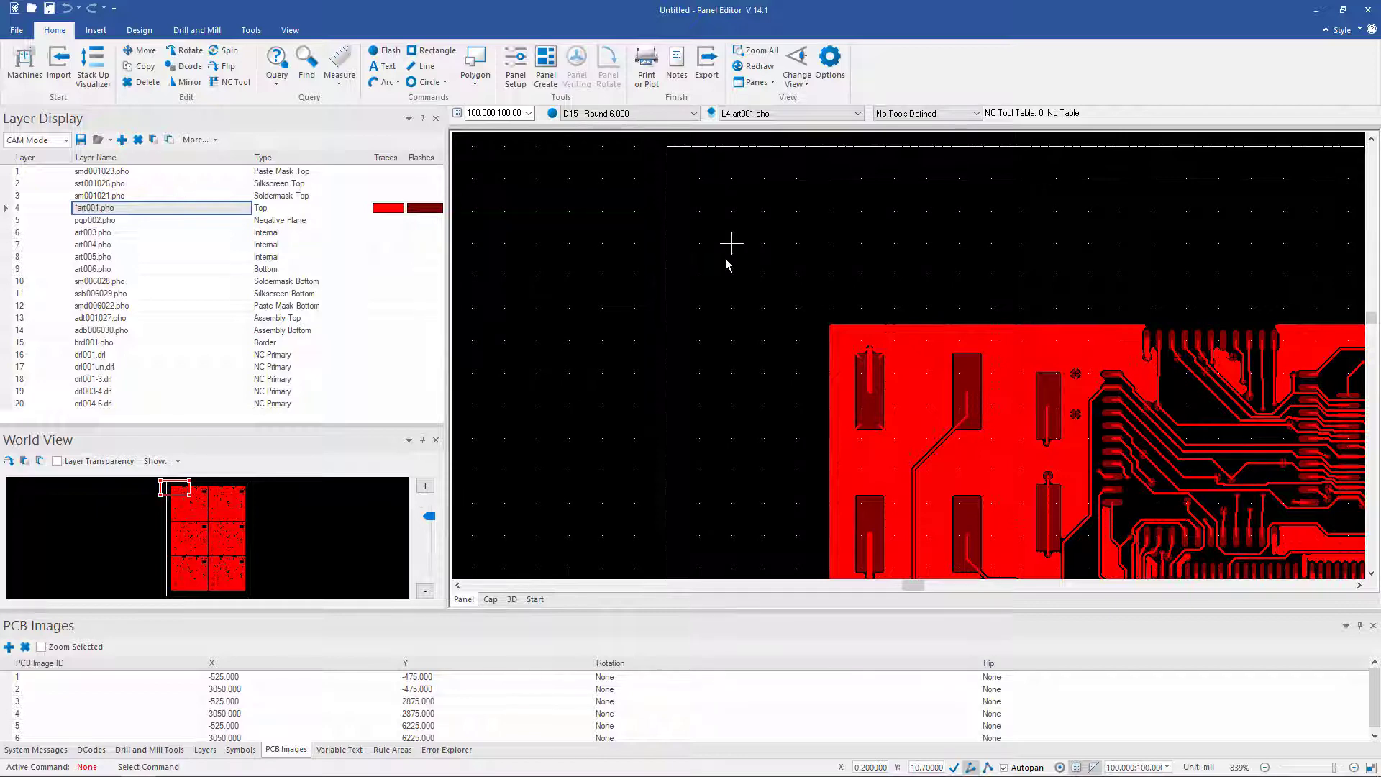
Make aperture D147 Round with a 40 mil diameter and close the aperture table
{"action": "key", "text": "d"}
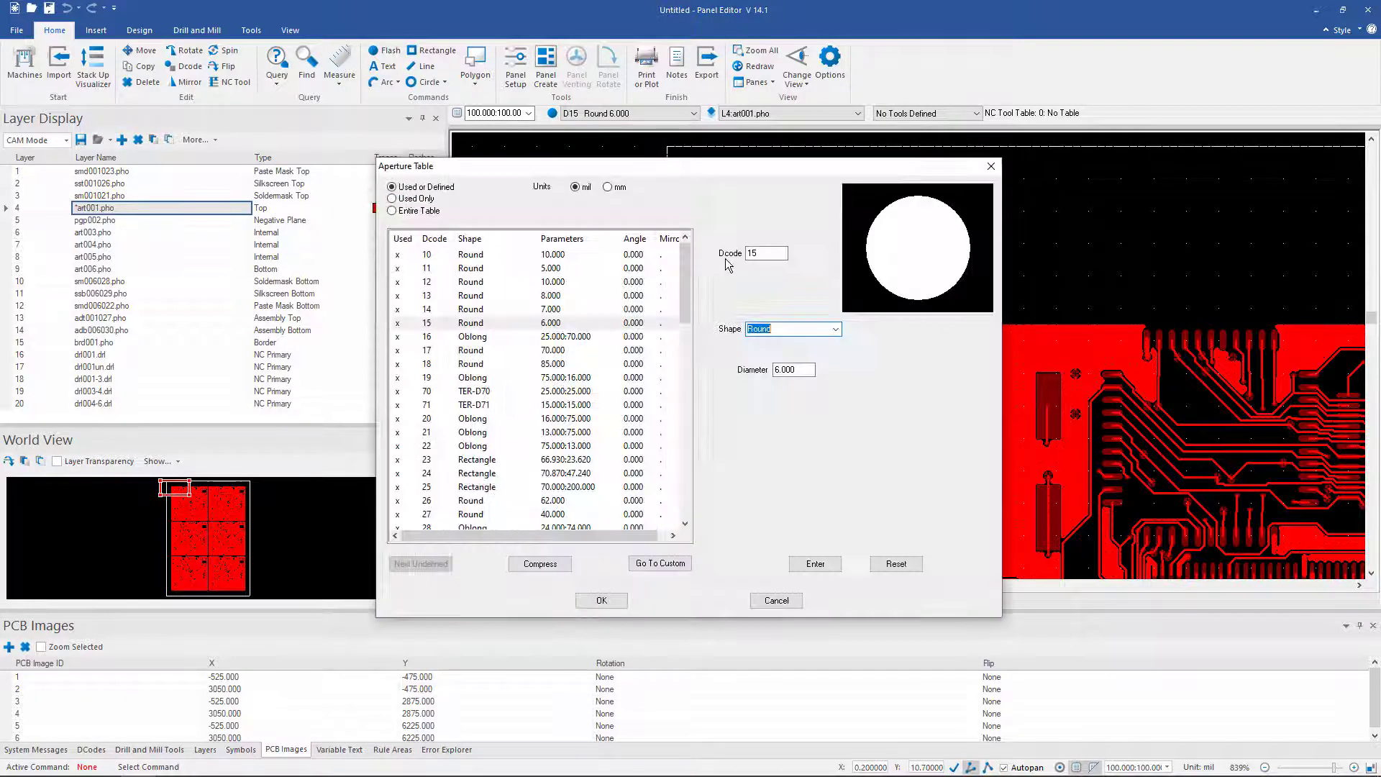
{"action": "left_click_drag", "start_coordinate": [685, 260], "coordinate": [685, 490]}
{"action": "left_click", "coordinate": [486, 515]}
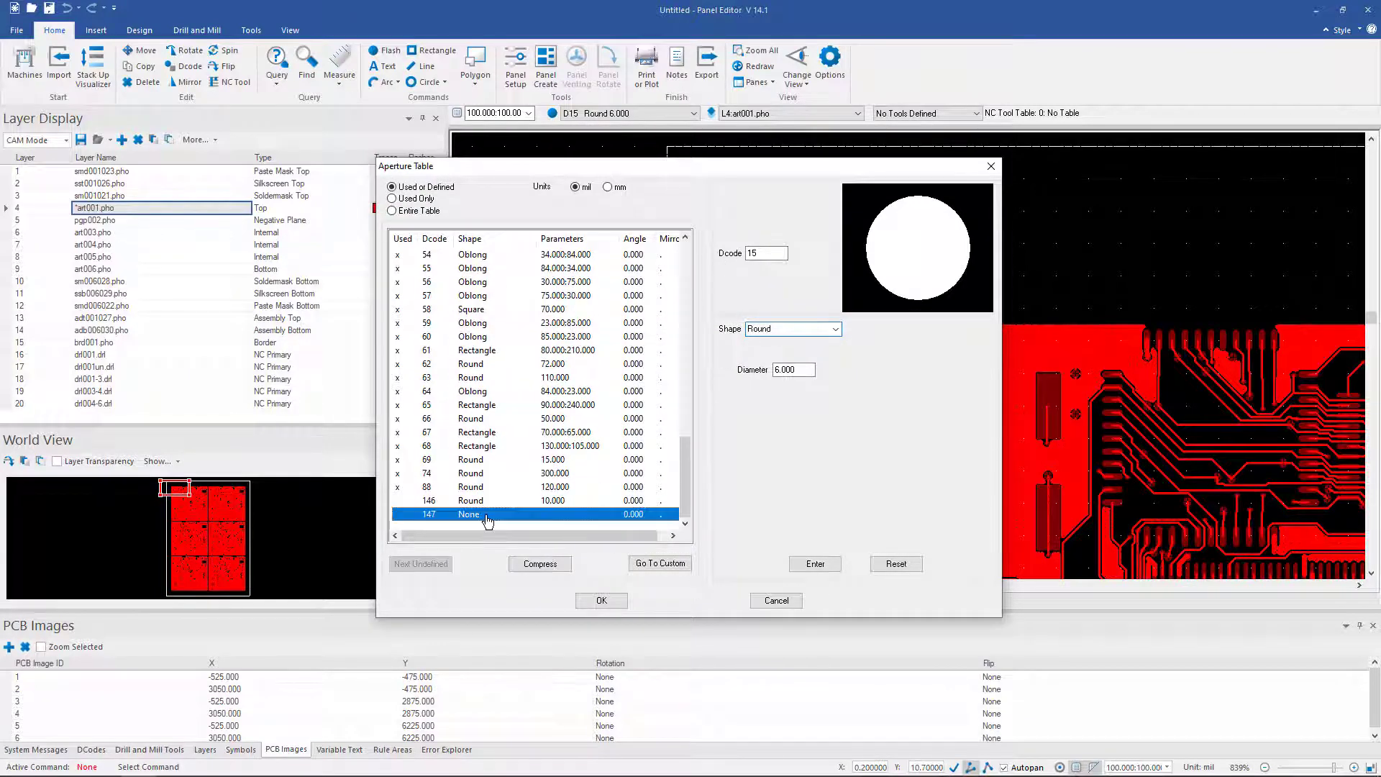
{"action": "left_click", "coordinate": [834, 329]}
{"action": "left_click", "coordinate": [802, 351]}
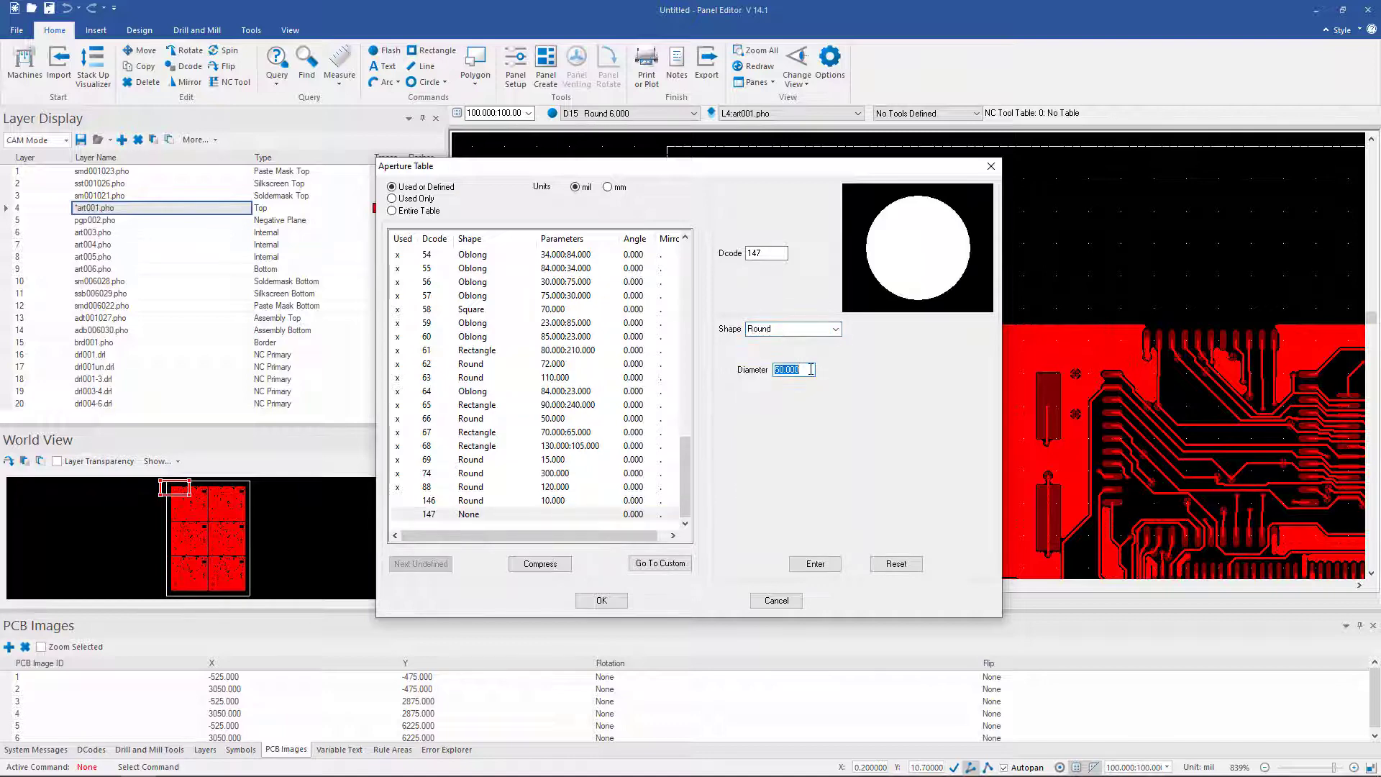
{"action": "type", "text": "40"}
{"action": "key", "text": "Return"}
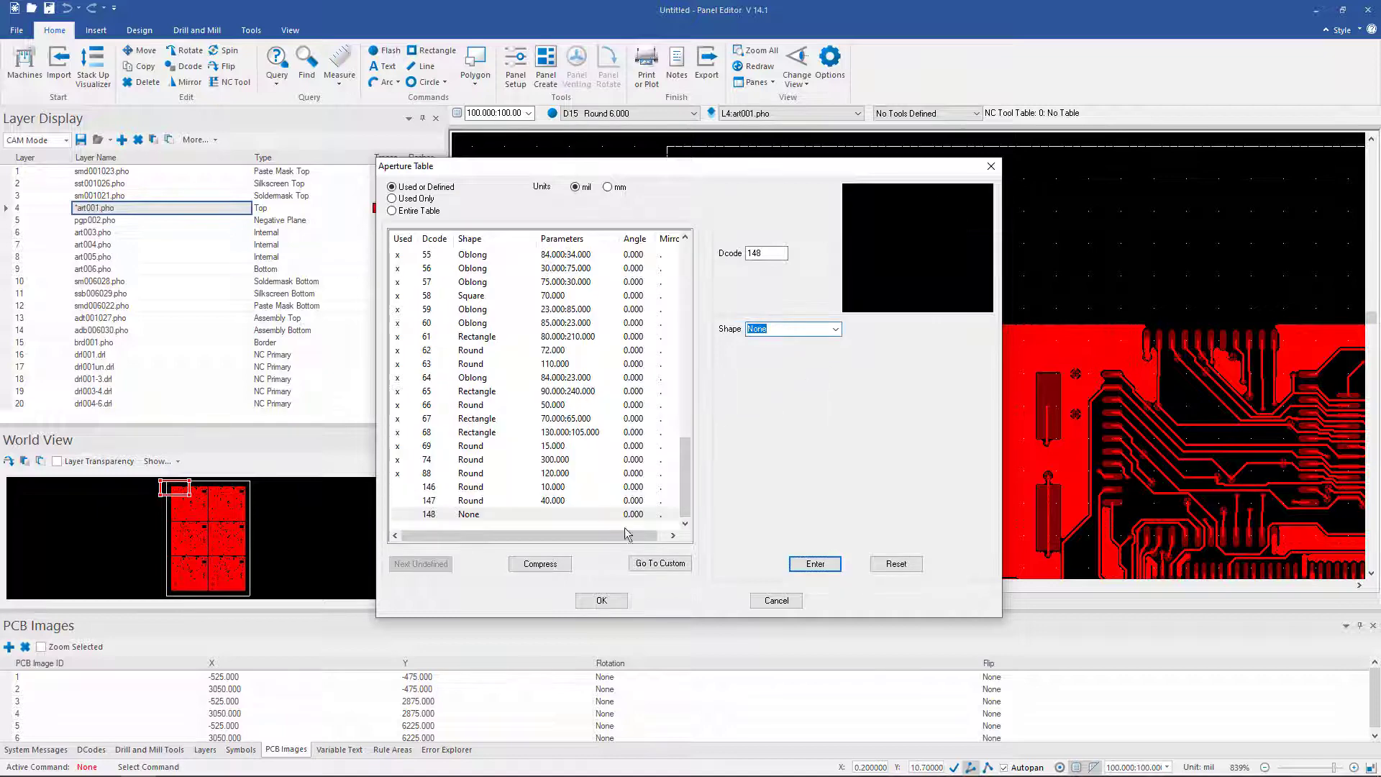
{"action": "left_click", "coordinate": [612, 603]}
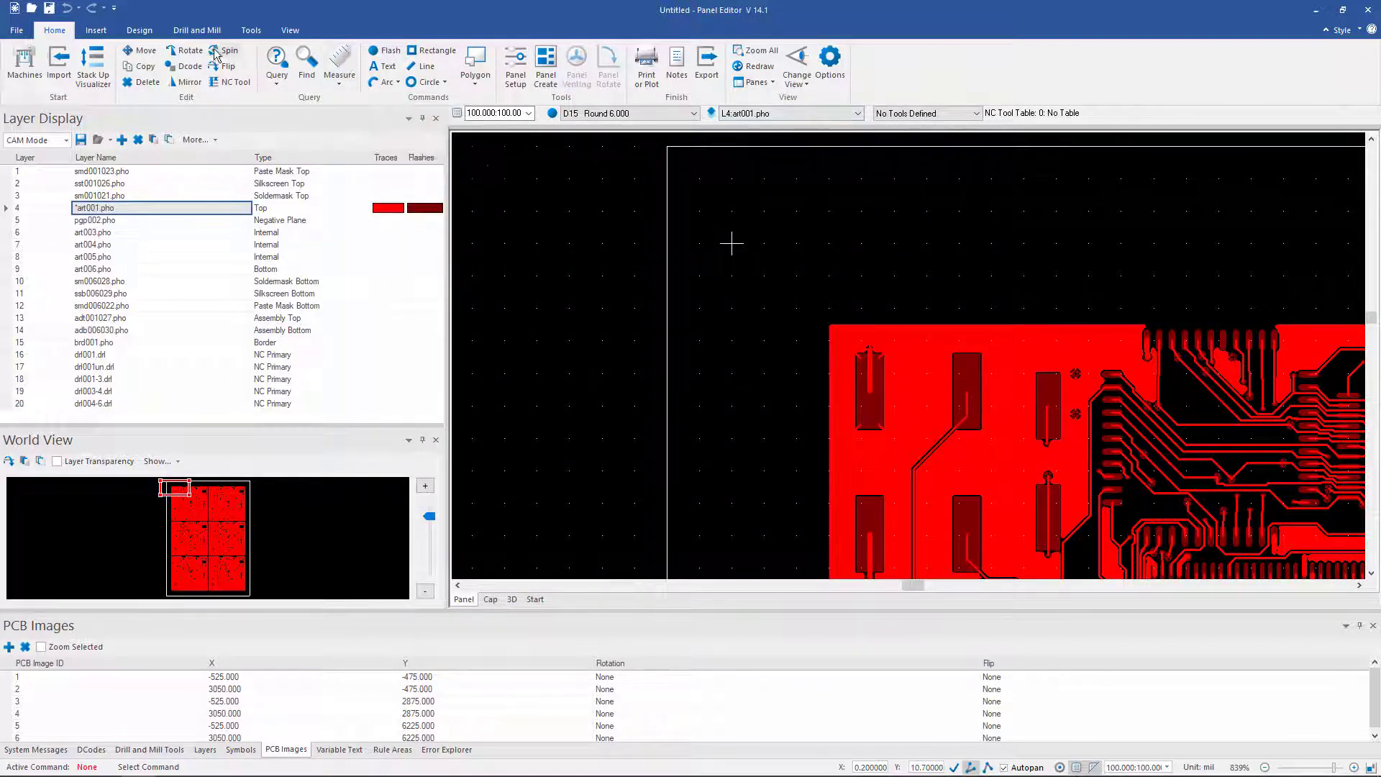
Start inserting flashes using aperture D147 Round 40.000
{"action": "left_click", "coordinate": [88, 37]}
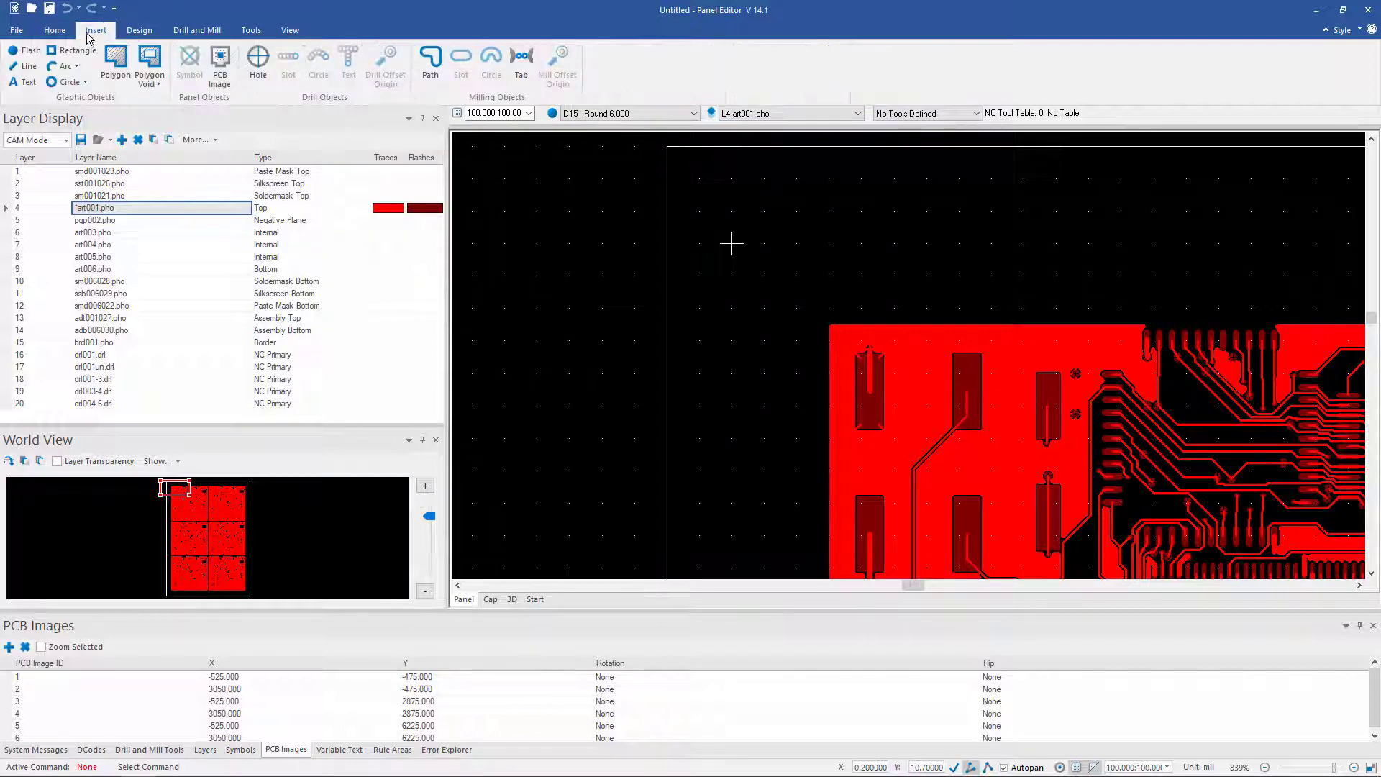
{"action": "left_click", "coordinate": [26, 52]}
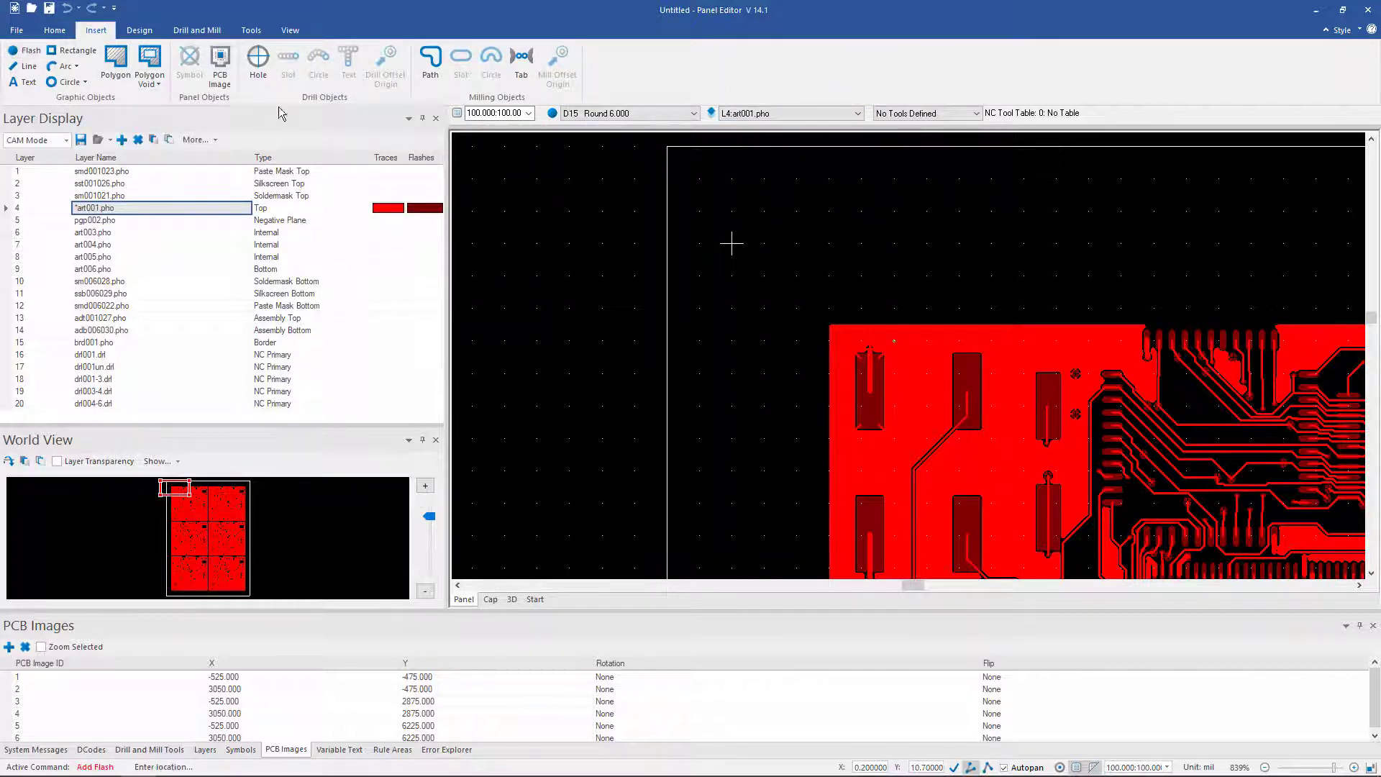
{"action": "left_click", "coordinate": [694, 115]}
{"action": "left_click_drag", "start_coordinate": [764, 240], "coordinate": [772, 363]}
{"action": "left_click", "coordinate": [656, 397]}
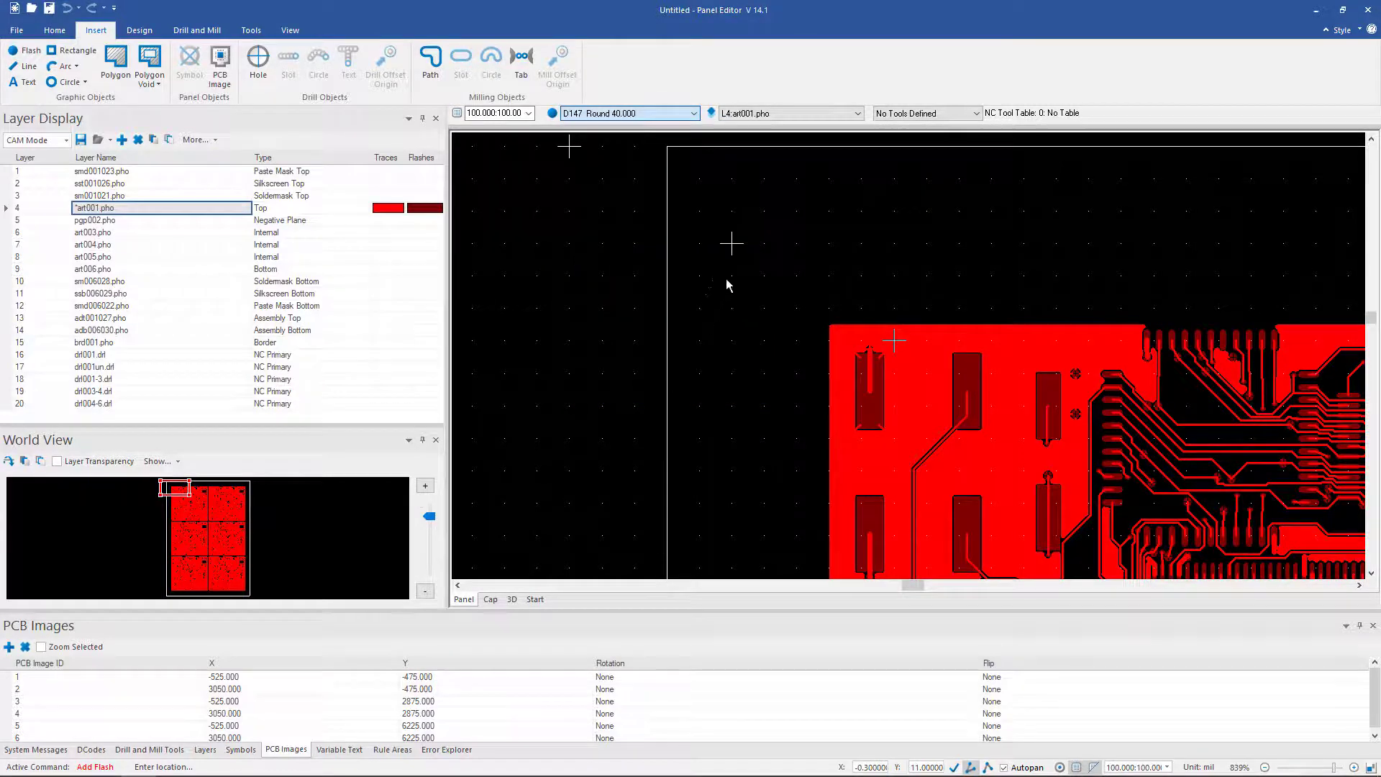
Flash fiducial pads in the top-left and bottom-left panel margins, then fit the panel
{"action": "left_click", "coordinate": [731, 211]}
{"action": "scroll", "coordinate": [723, 295], "scroll_direction": "down", "scroll_amount": 1}
{"action": "scroll", "coordinate": [724, 298], "scroll_direction": "down", "scroll_amount": 10}
{"action": "scroll", "coordinate": [709, 349], "scroll_direction": "down", "scroll_amount": 8}
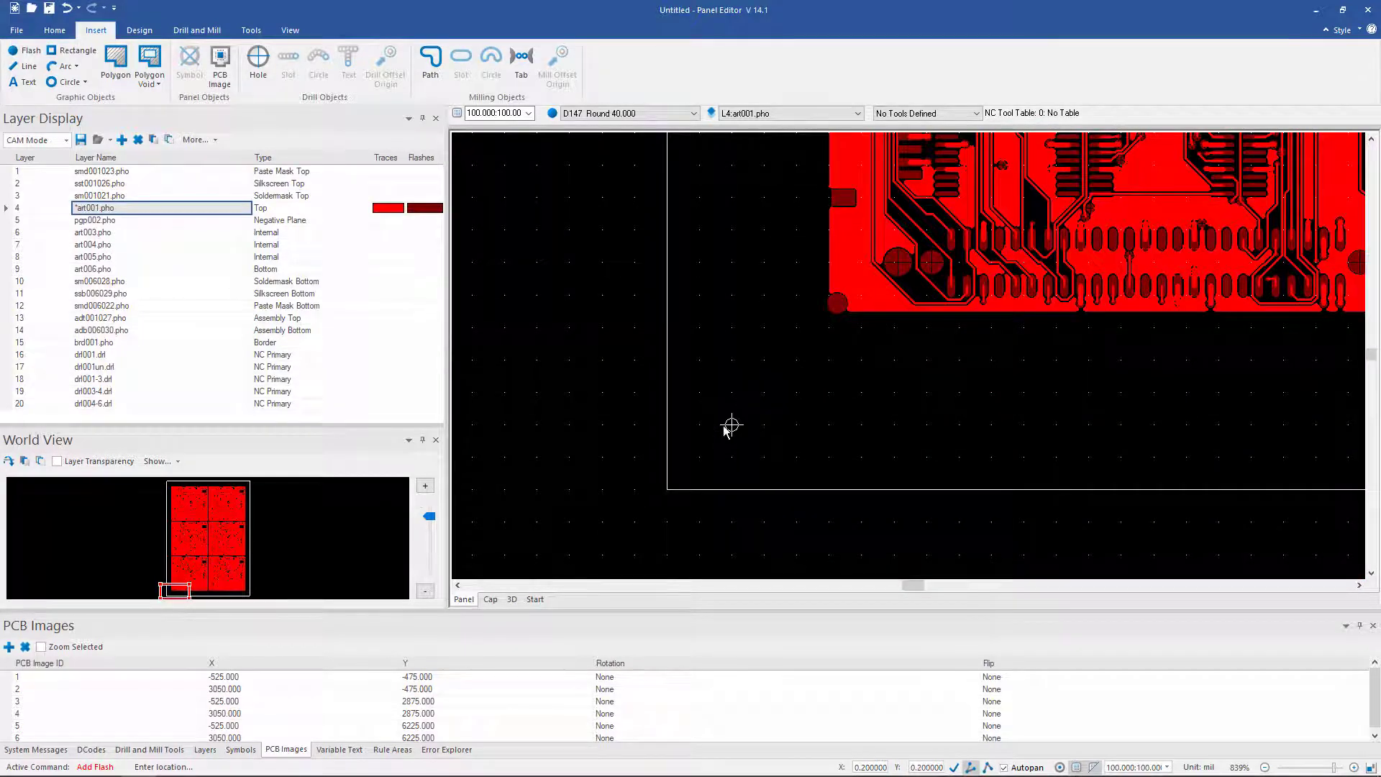
{"action": "left_click", "coordinate": [731, 425]}
{"action": "left_click_drag", "start_coordinate": [922, 585], "coordinate": [951, 586]}
{"action": "key", "text": "Home"}
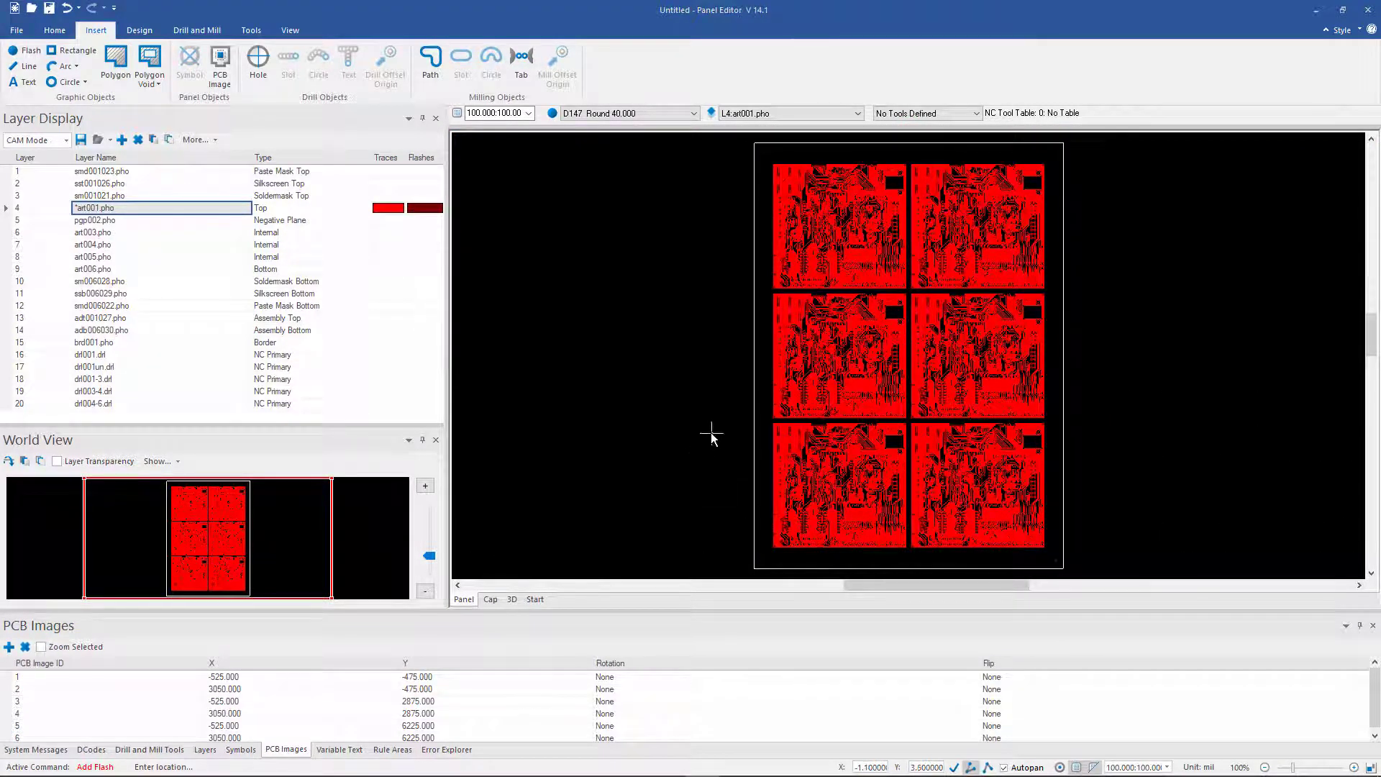
In the Drill and Mill Tools table, select 2:drl001un.drl and add a new tool
{"action": "left_click", "coordinate": [144, 752]}
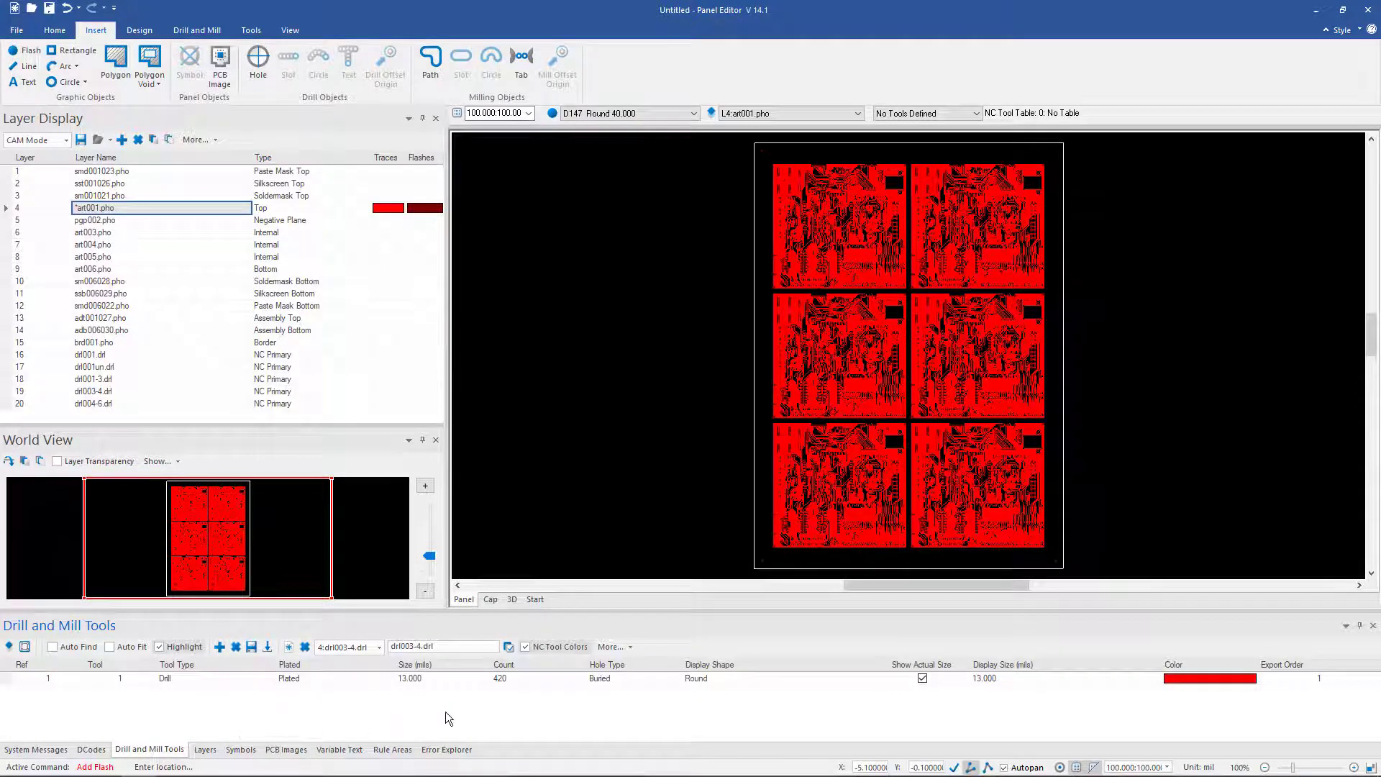
{"action": "left_click", "coordinate": [377, 646]}
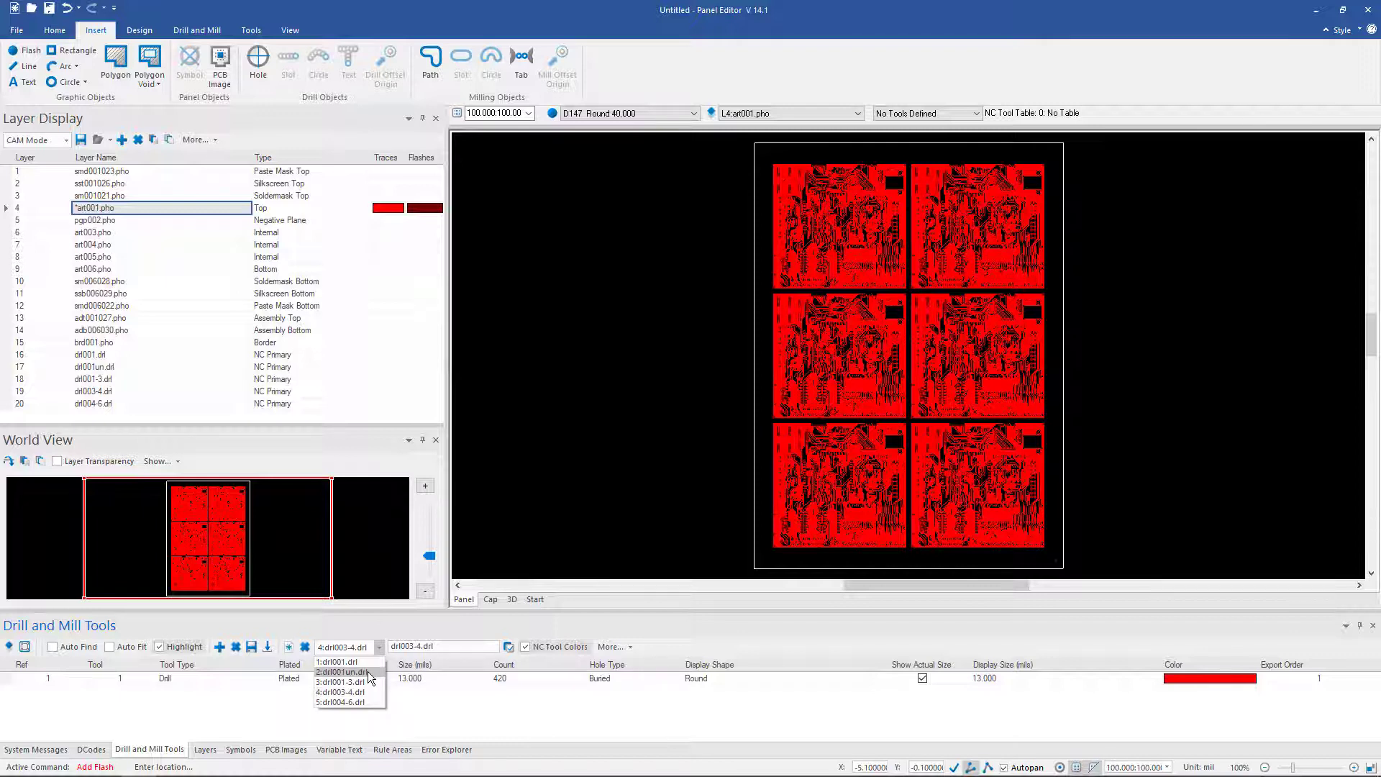
{"action": "left_click", "coordinate": [364, 671]}
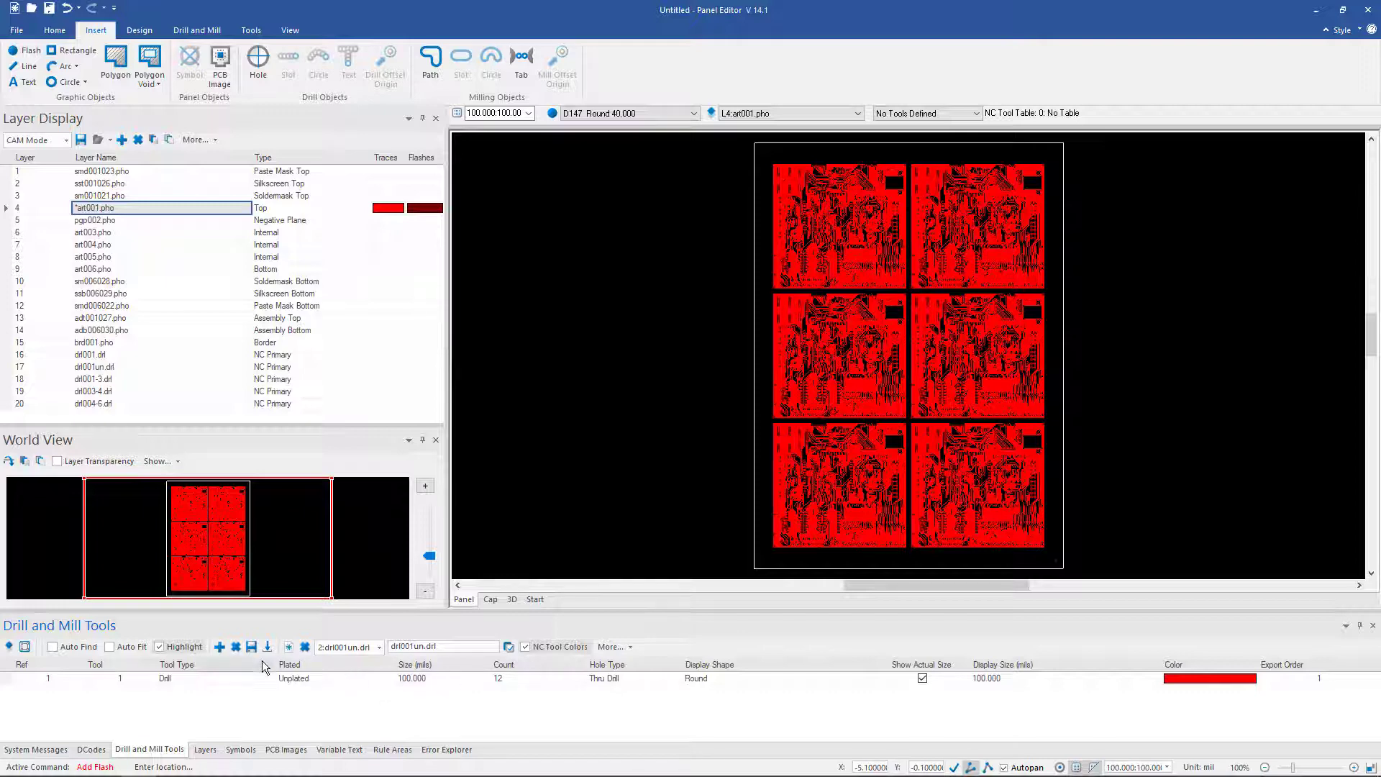
{"action": "left_click", "coordinate": [220, 647]}
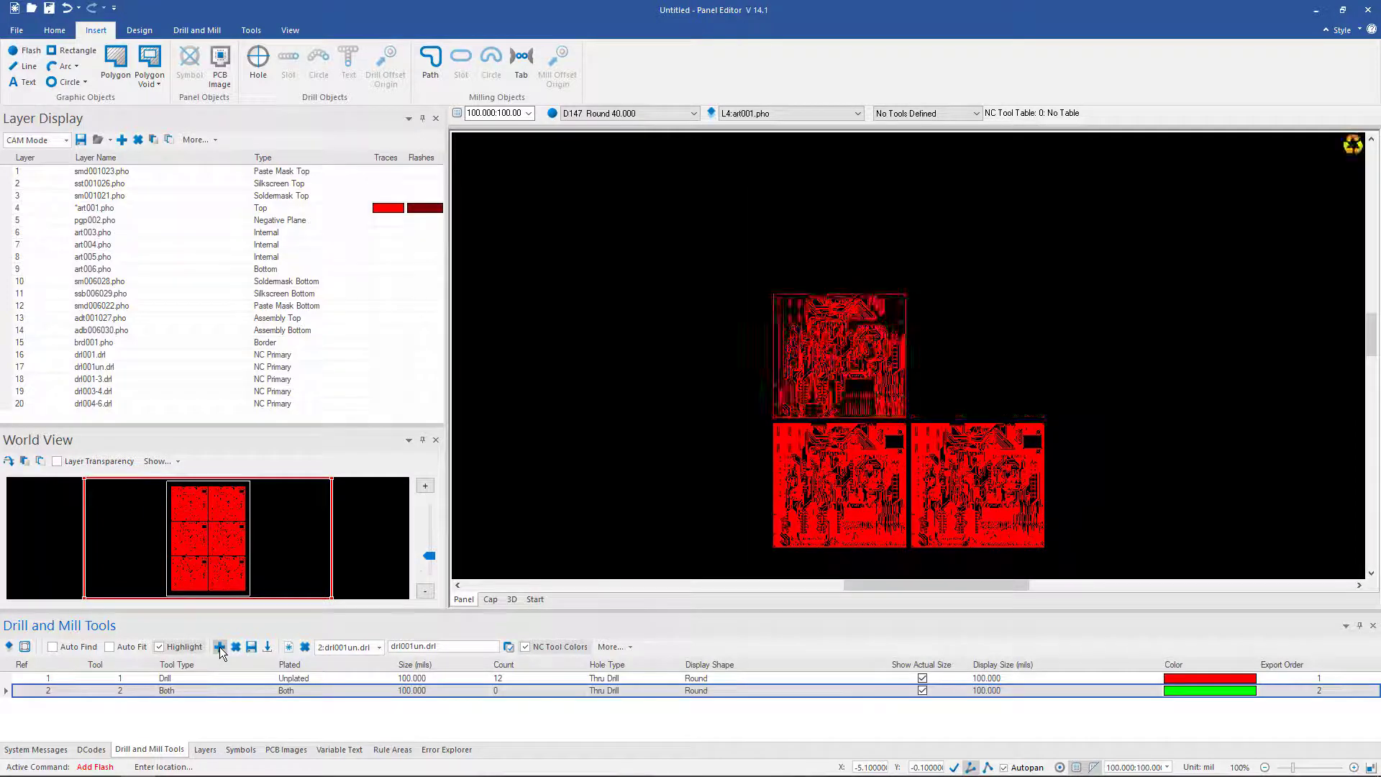
Set tool 2 to type Drill, Unplated, size 125
{"action": "left_click", "coordinate": [184, 691]}
{"action": "left_click", "coordinate": [184, 690]}
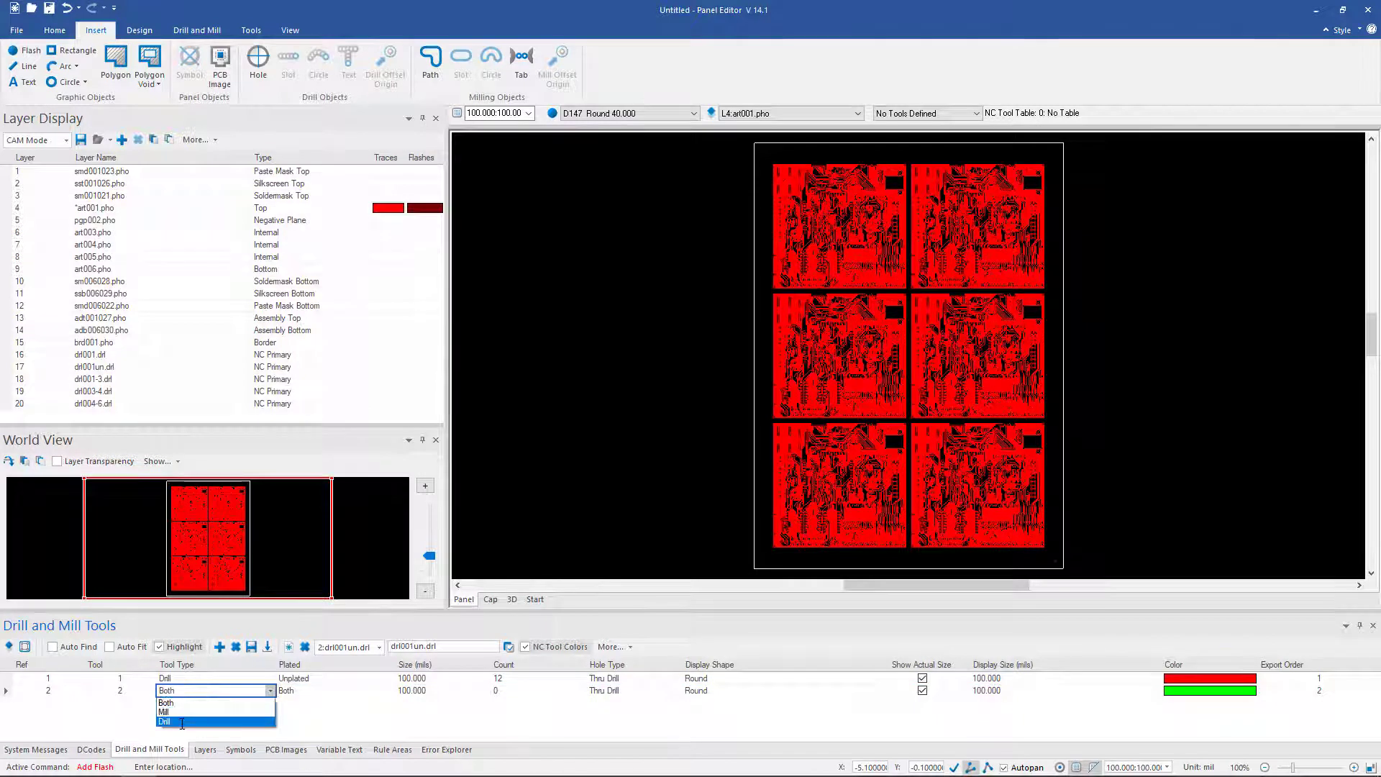
{"action": "left_click", "coordinate": [183, 721]}
{"action": "left_click", "coordinate": [320, 692]}
{"action": "left_click", "coordinate": [320, 692]}
{"action": "left_click", "coordinate": [313, 721]}
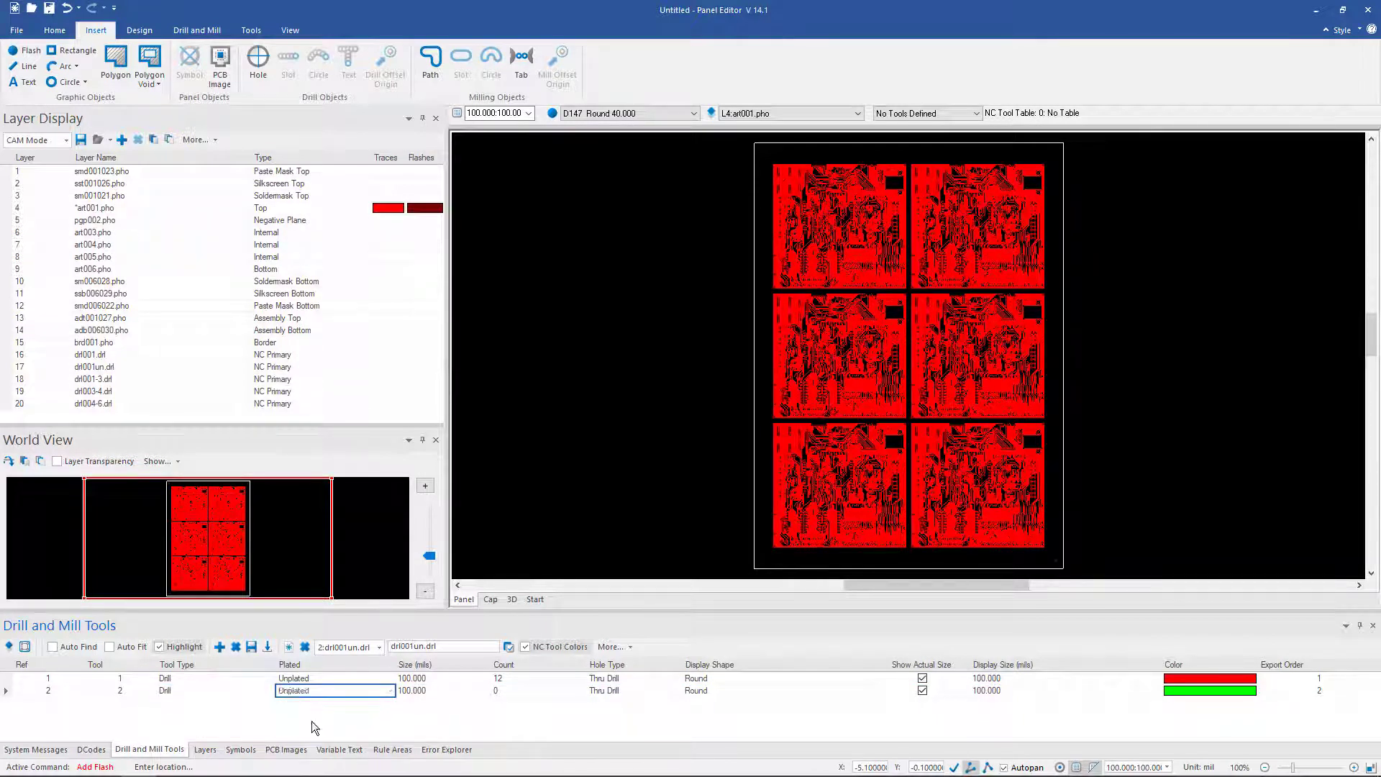
{"action": "left_click", "coordinate": [414, 691]}
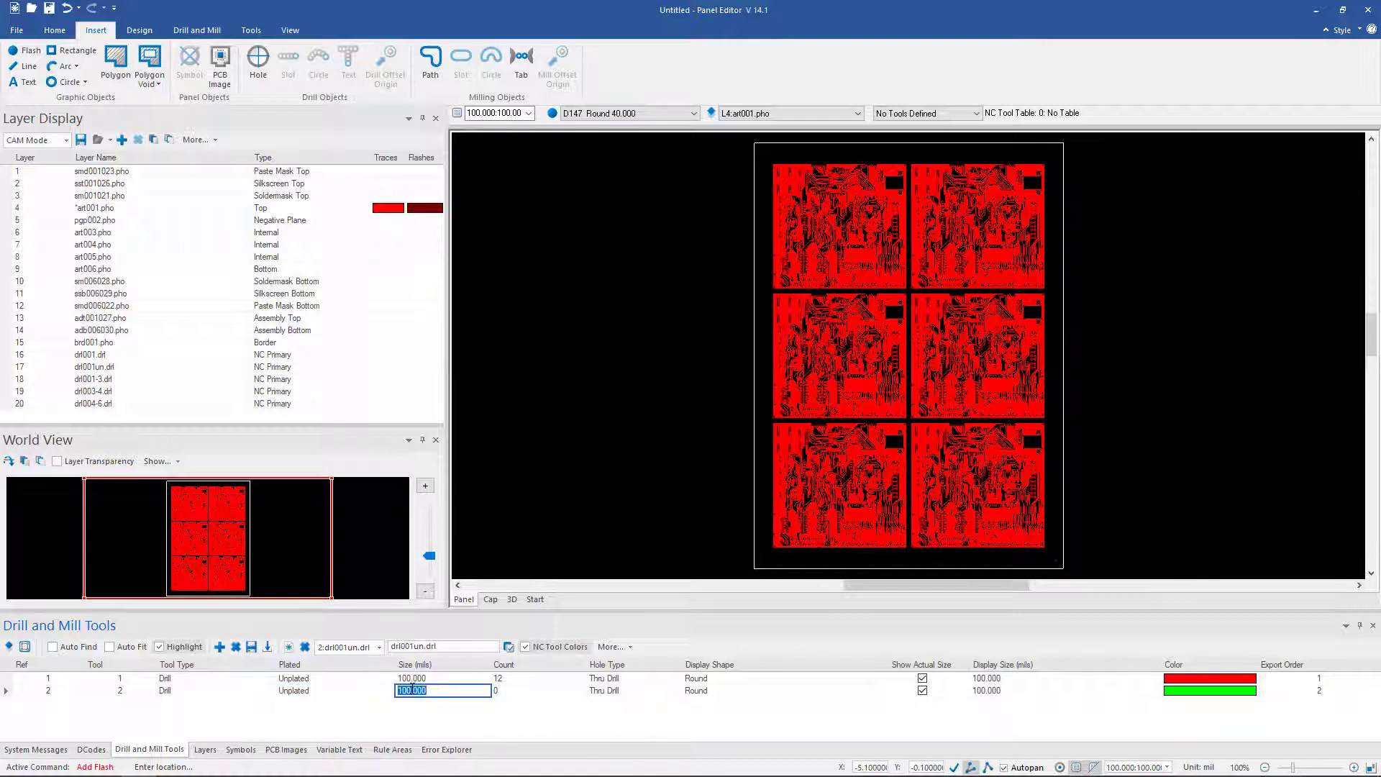
{"action": "type", "text": "125"}
{"action": "key", "text": "Return"}
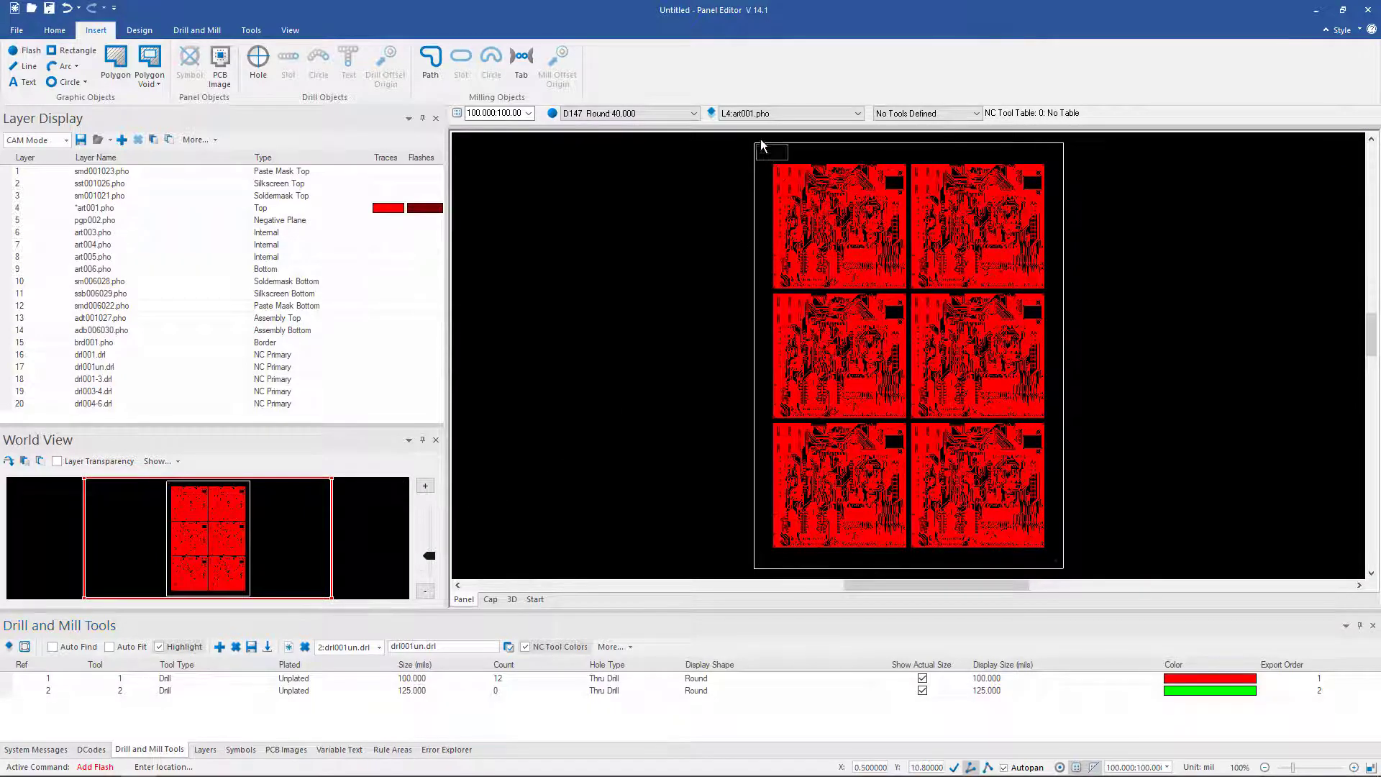
Start adding drill holes on drl001un.drl with the 125-mil tool T2
{"action": "scroll", "coordinate": [764, 174], "scroll_direction": "up", "scroll_amount": 5}
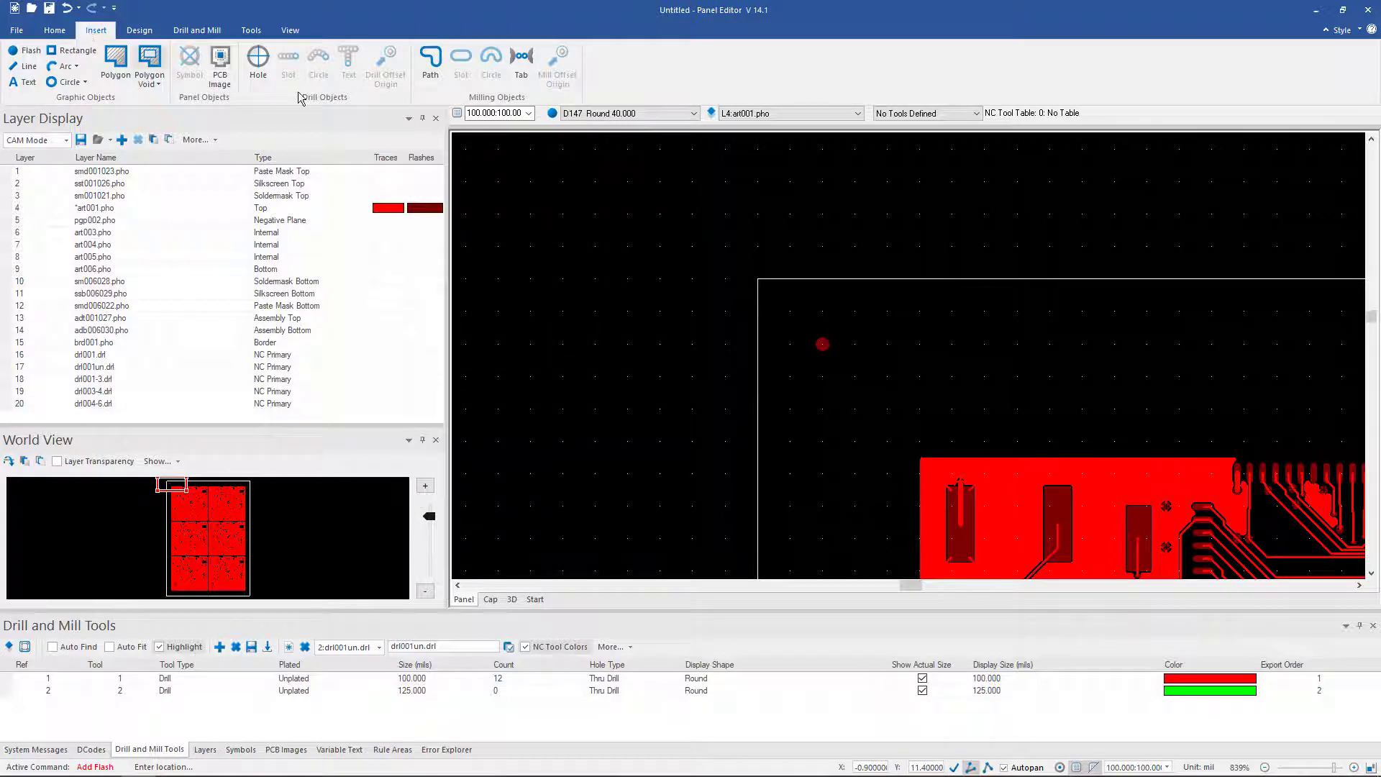
{"action": "left_click", "coordinate": [258, 64]}
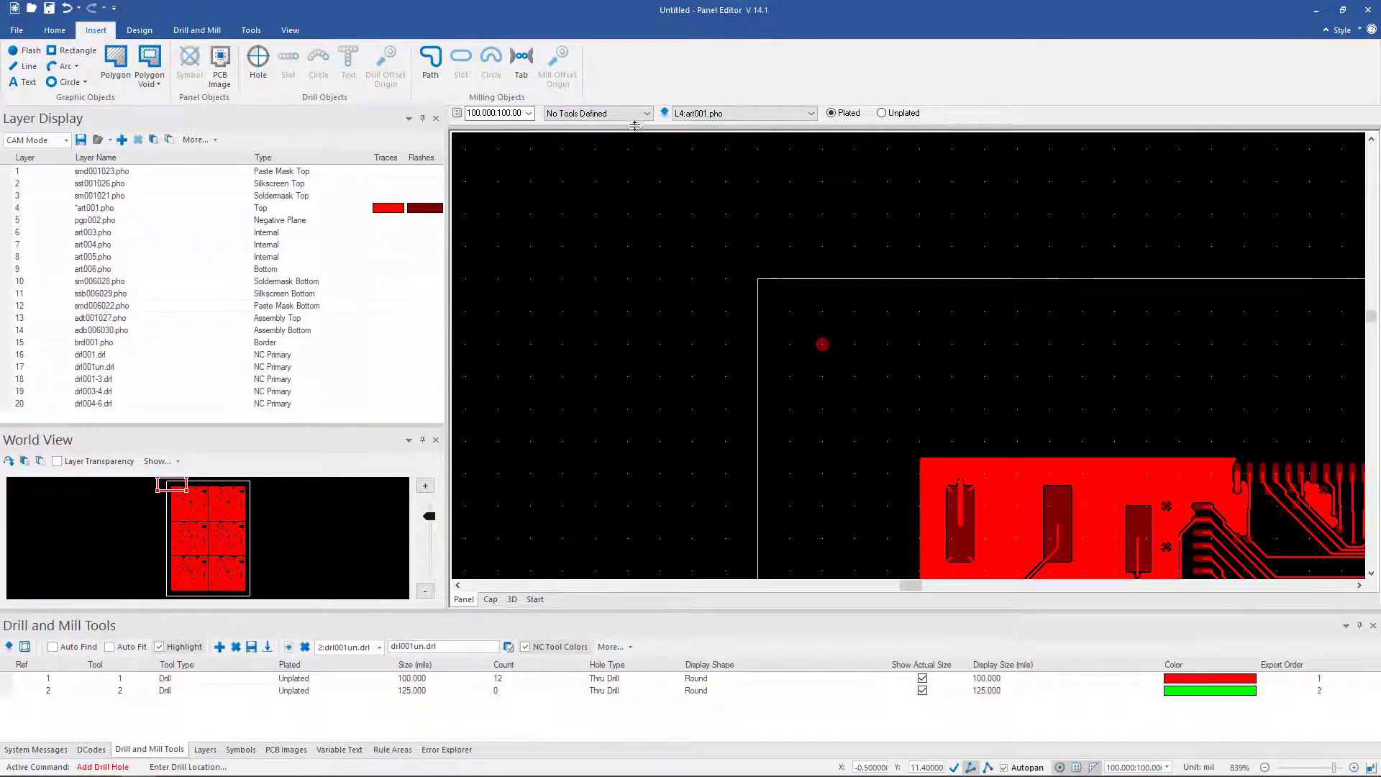
{"action": "left_click", "coordinate": [108, 368]}
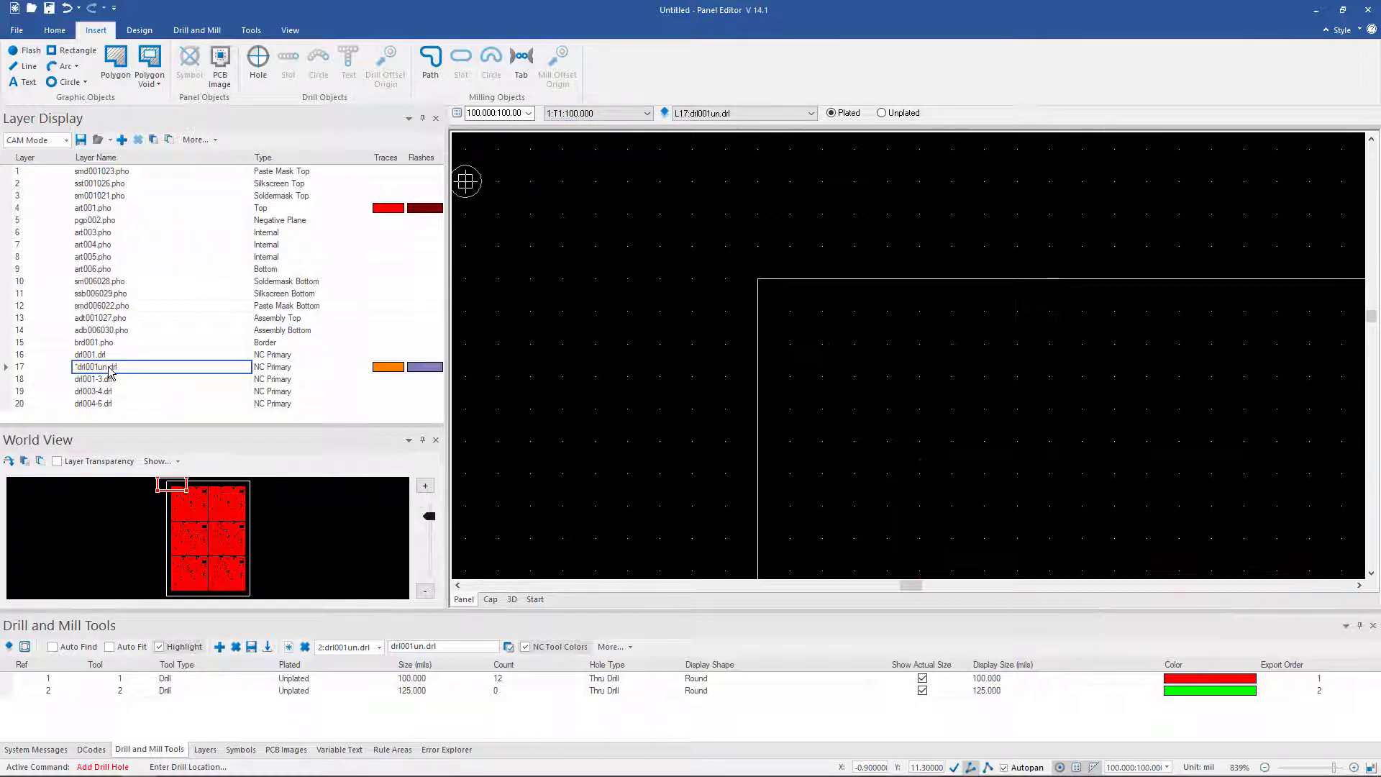
{"action": "left_click", "coordinate": [646, 114]}
{"action": "left_click", "coordinate": [630, 136]}
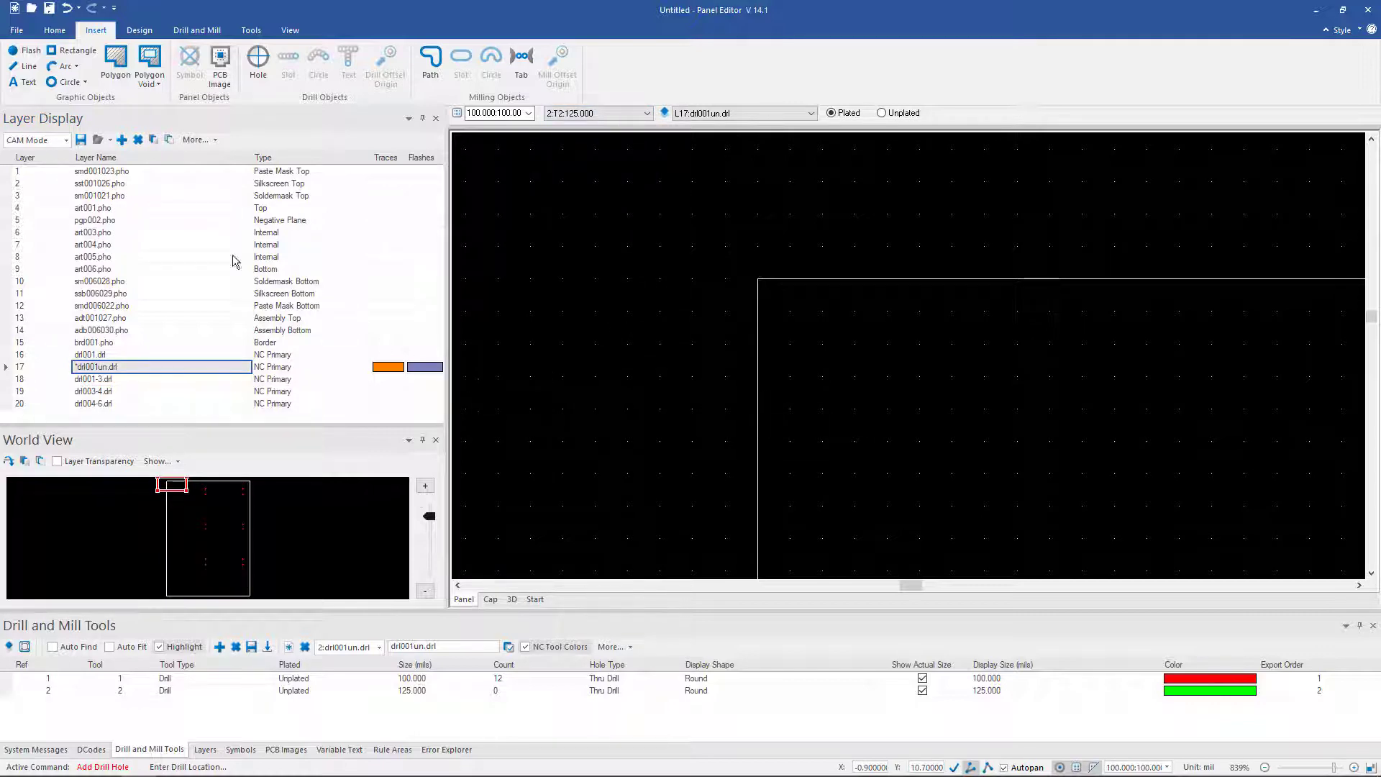
Show art001.pho as a Reference Layer (No Editing) and reactivate drl001un.drl
{"action": "left_click", "coordinate": [101, 210]}
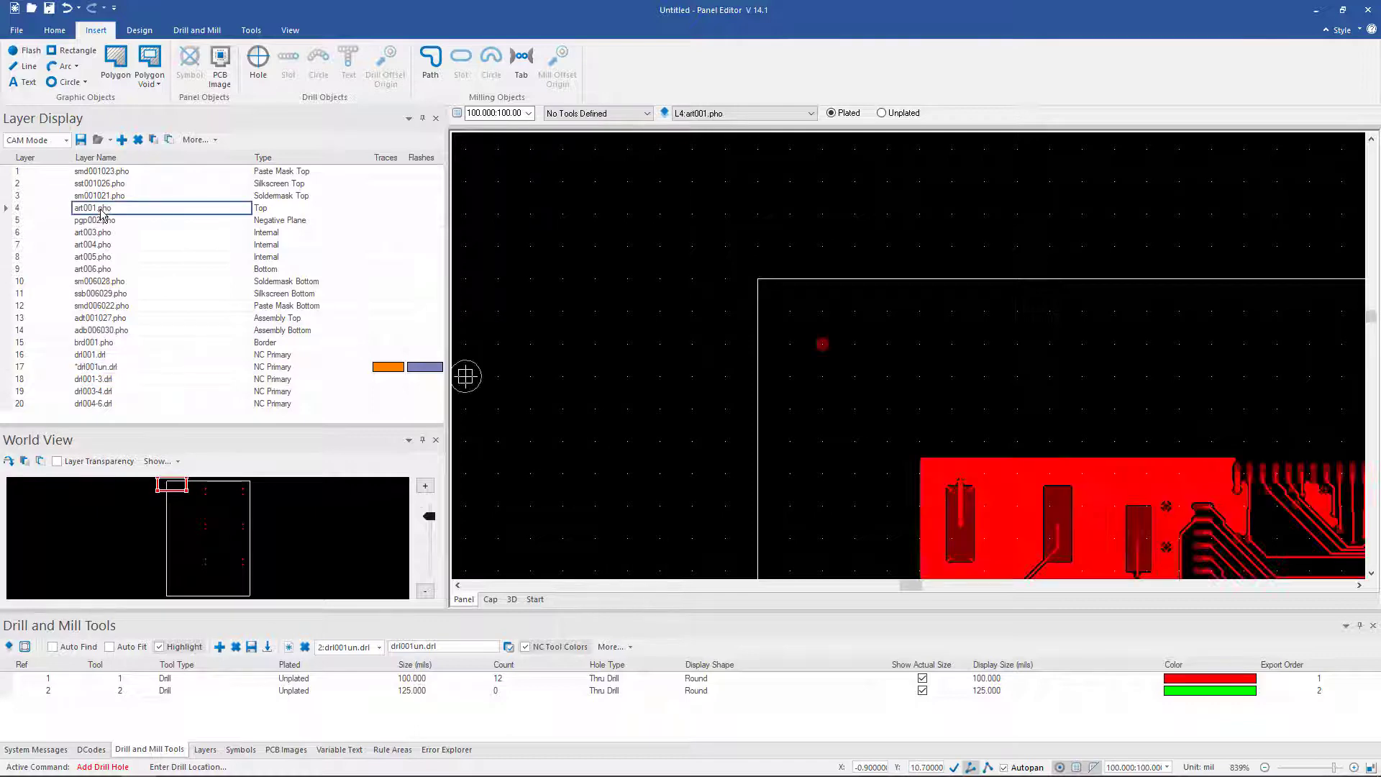
{"action": "right_click", "coordinate": [102, 215]}
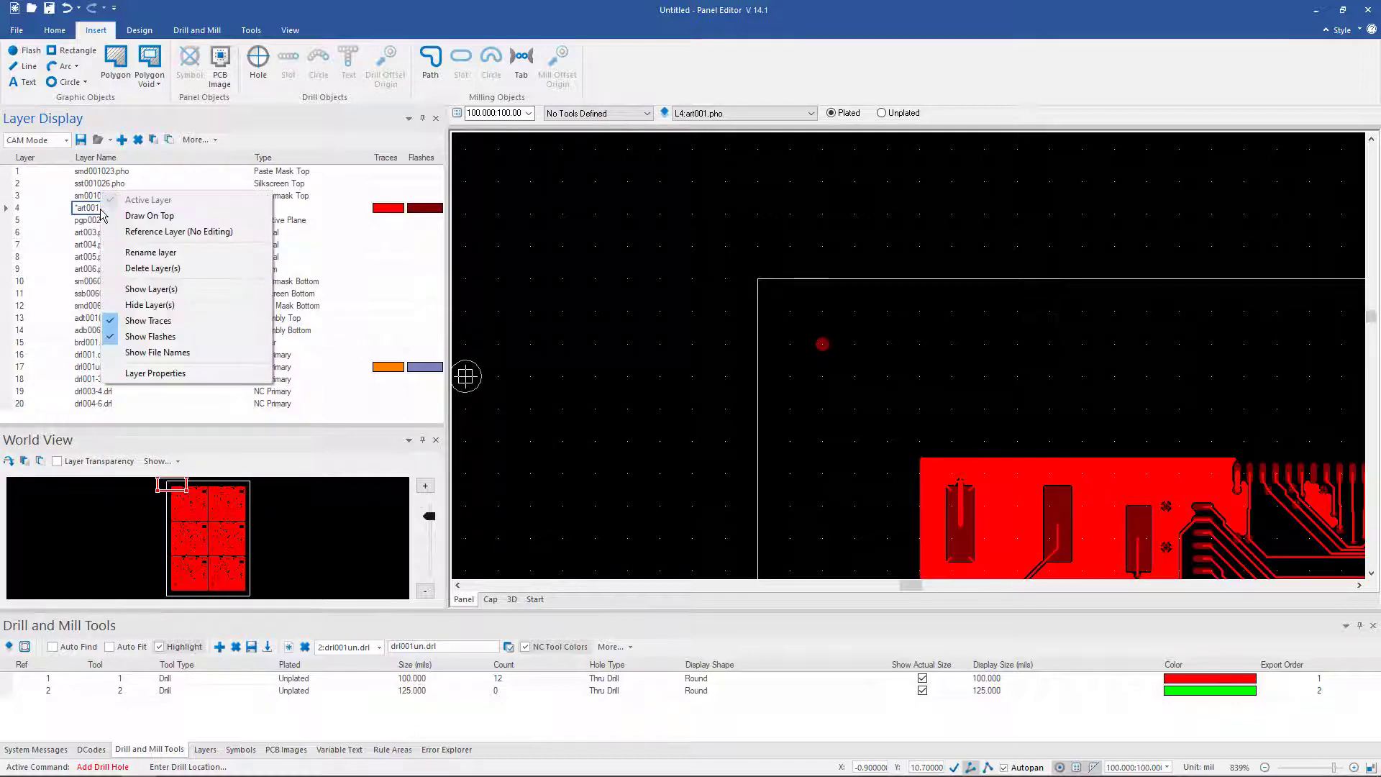
{"action": "left_click", "coordinate": [133, 230]}
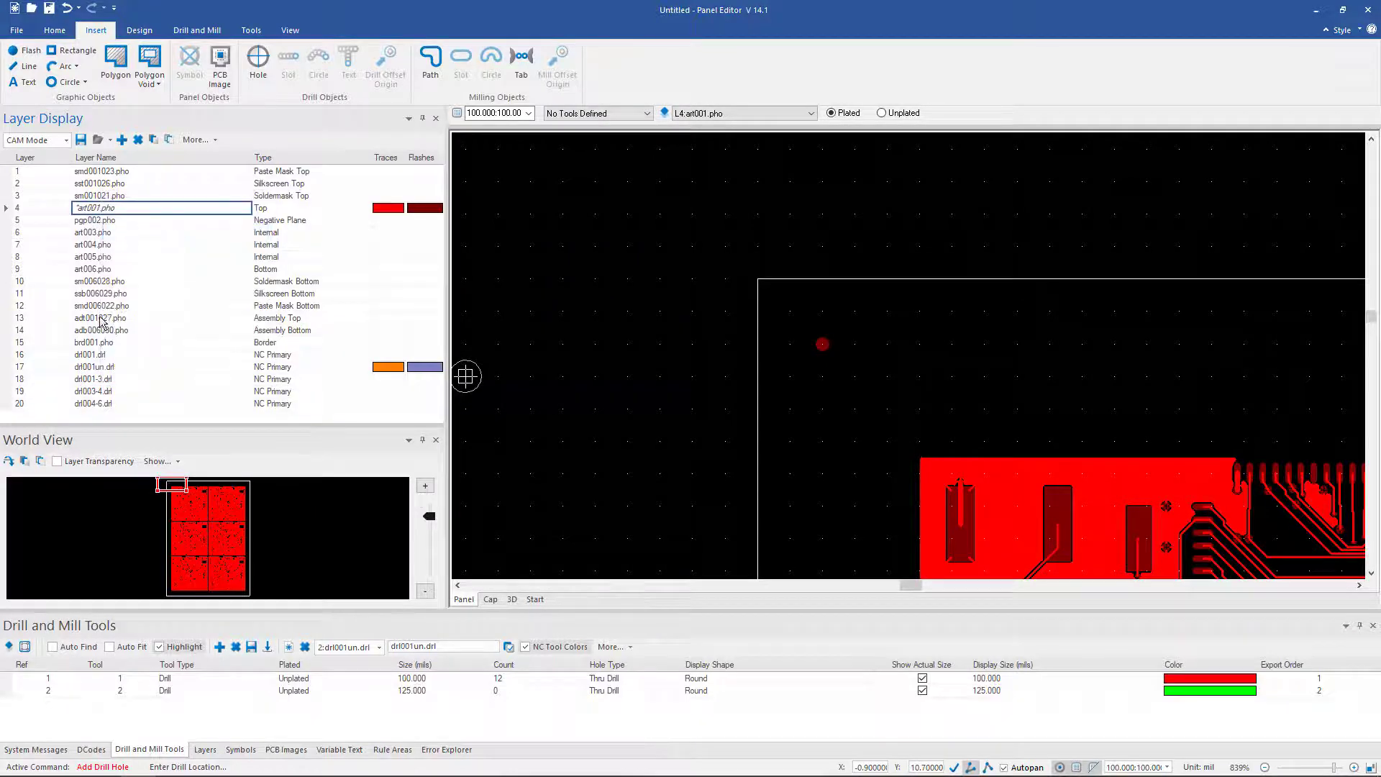
{"action": "left_click", "coordinate": [115, 368]}
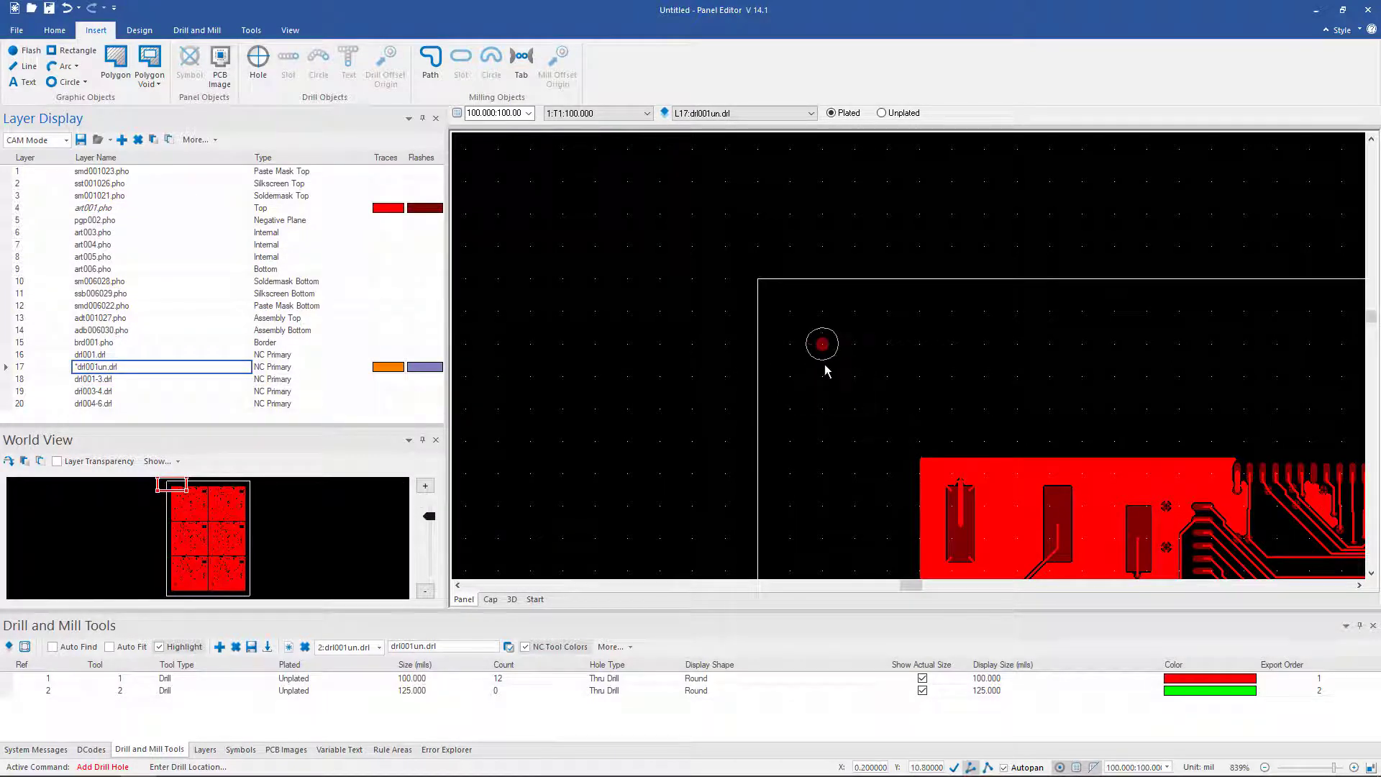
Place three 100-mil tooling holes in the panel margin, then zoom to the whole panel
{"action": "left_click", "coordinate": [822, 409]}
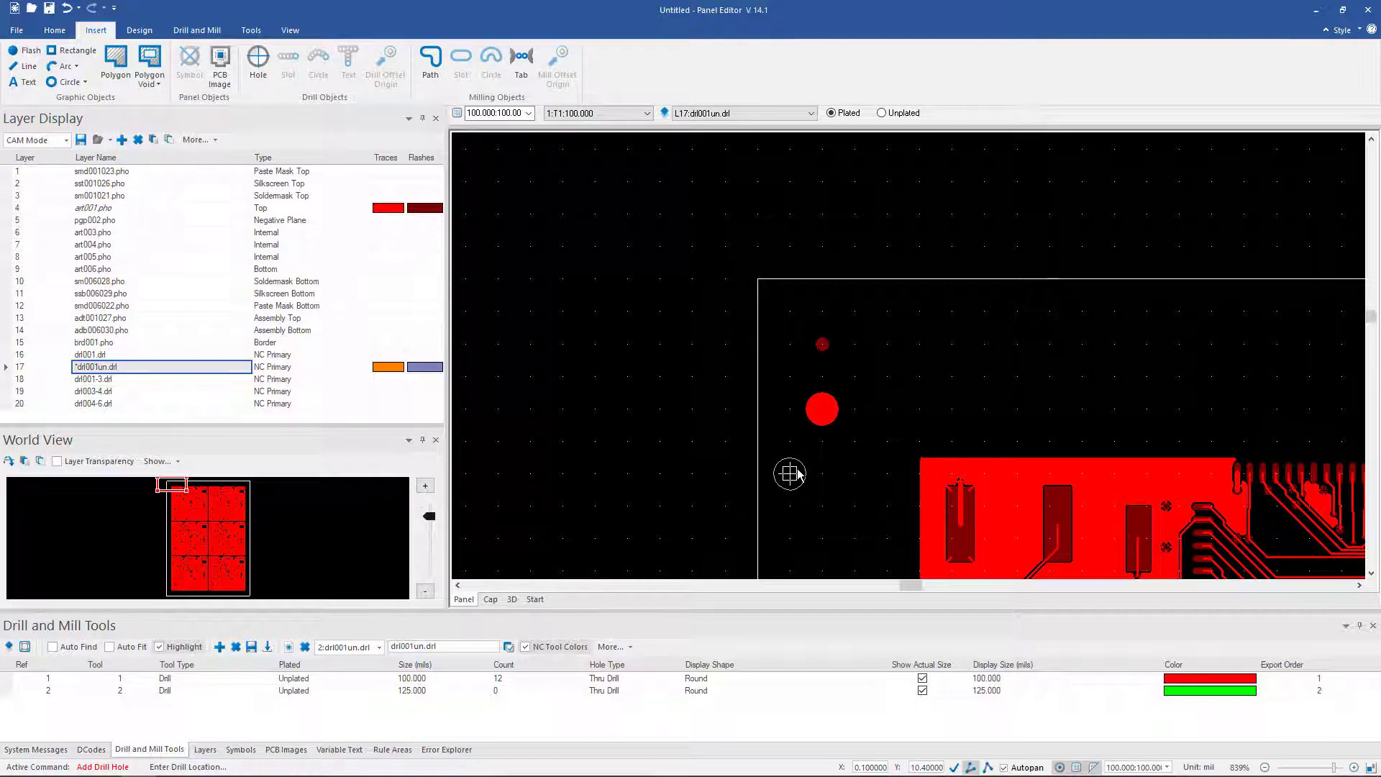
{"action": "scroll", "coordinate": [790, 471], "scroll_direction": "down", "scroll_amount": 10}
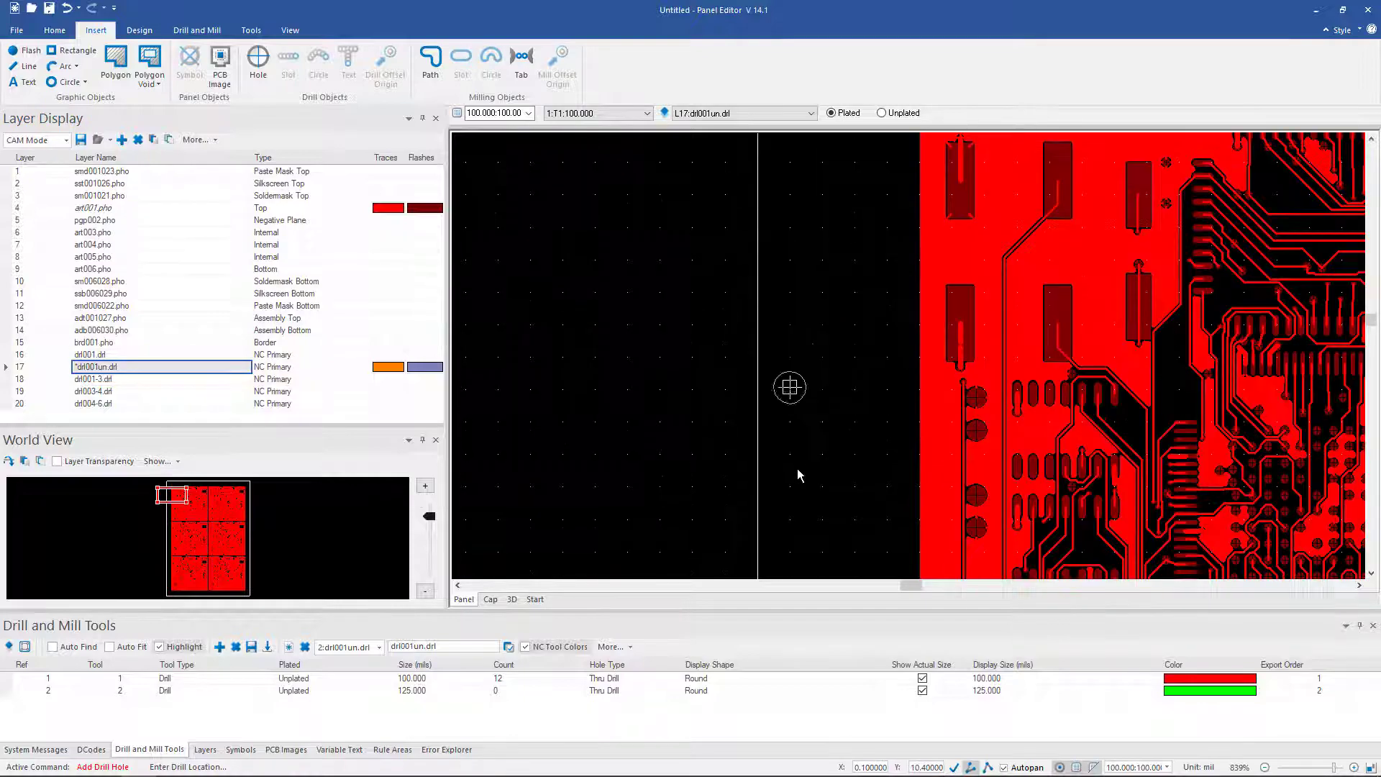
{"action": "scroll", "coordinate": [798, 471], "scroll_direction": "up", "scroll_amount": 4}
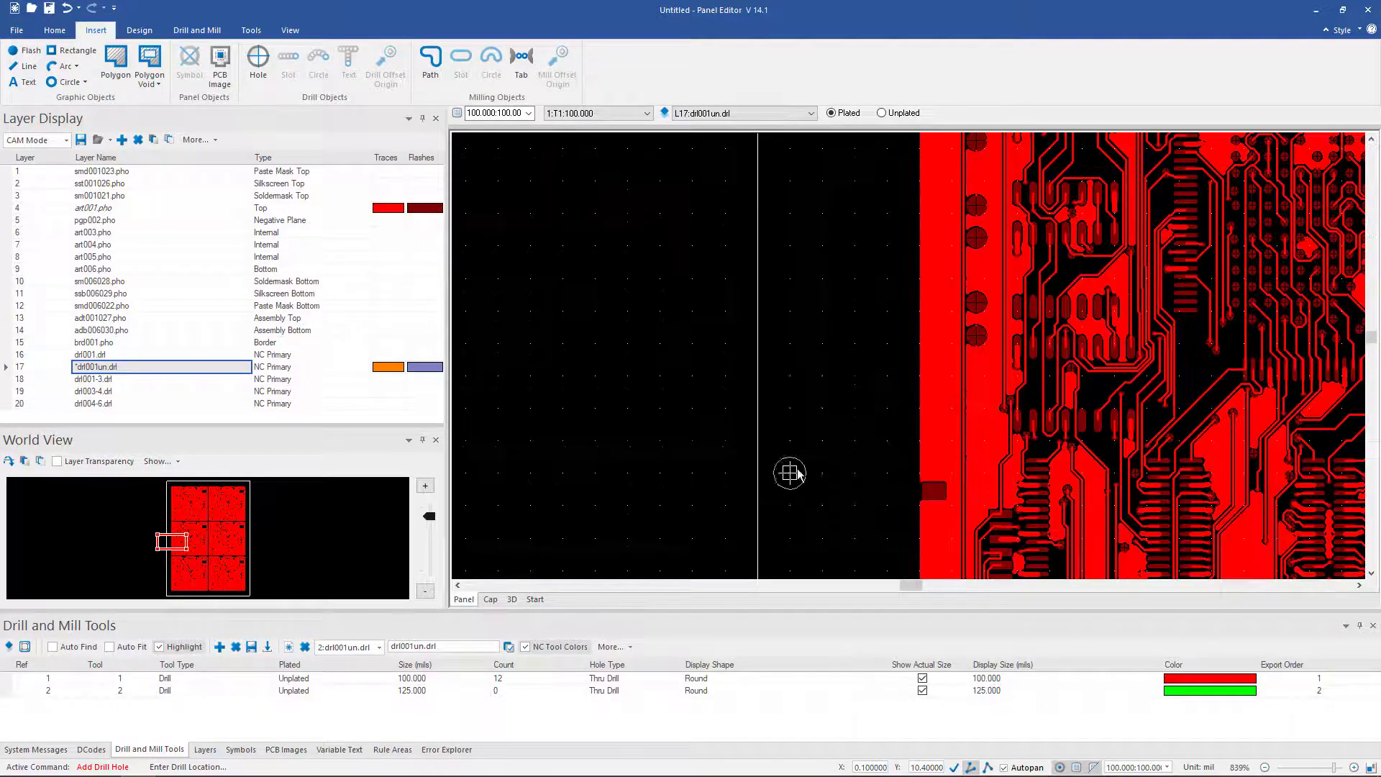
{"action": "scroll", "coordinate": [799, 475], "scroll_direction": "up", "scroll_amount": 7}
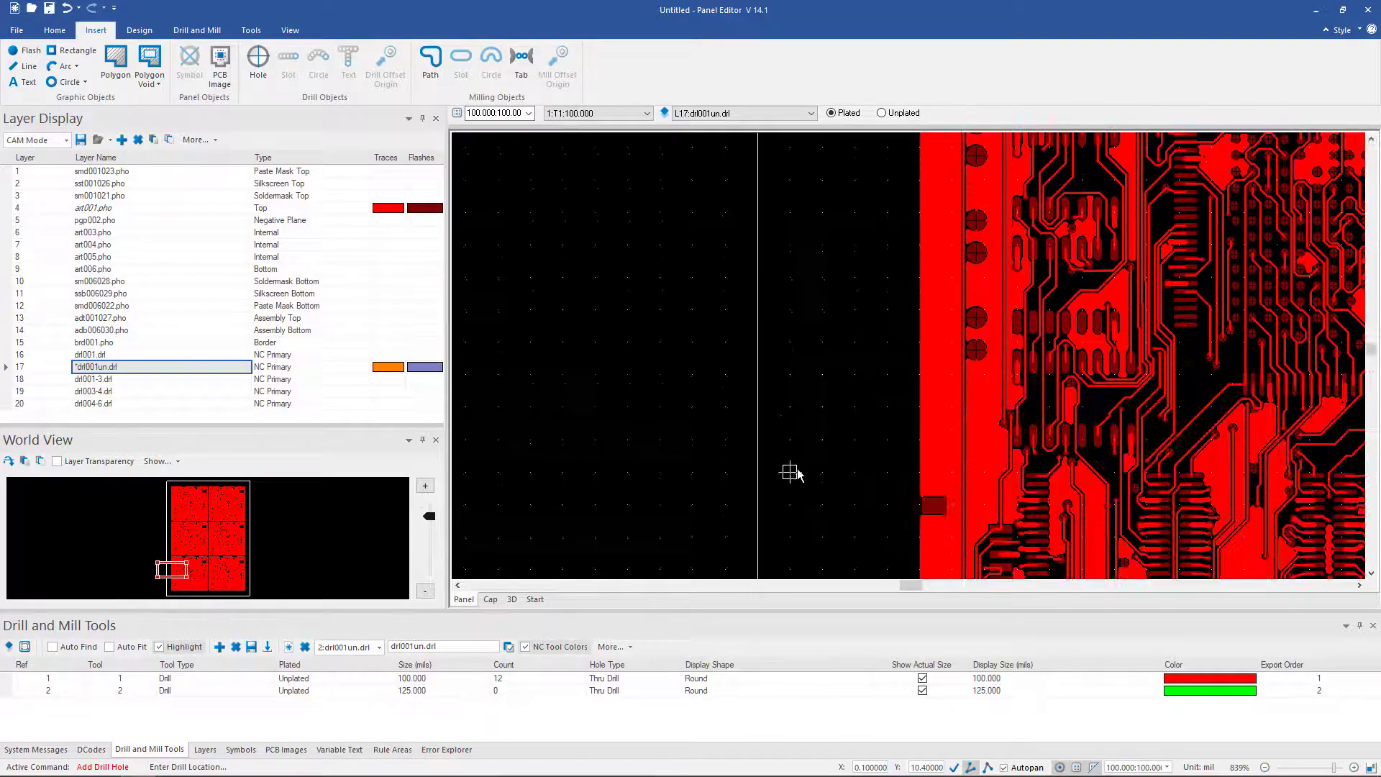
{"action": "scroll", "coordinate": [795, 471], "scroll_direction": "down", "scroll_amount": 20}
{"action": "scroll", "coordinate": [789, 471], "scroll_direction": "up", "scroll_amount": 9}
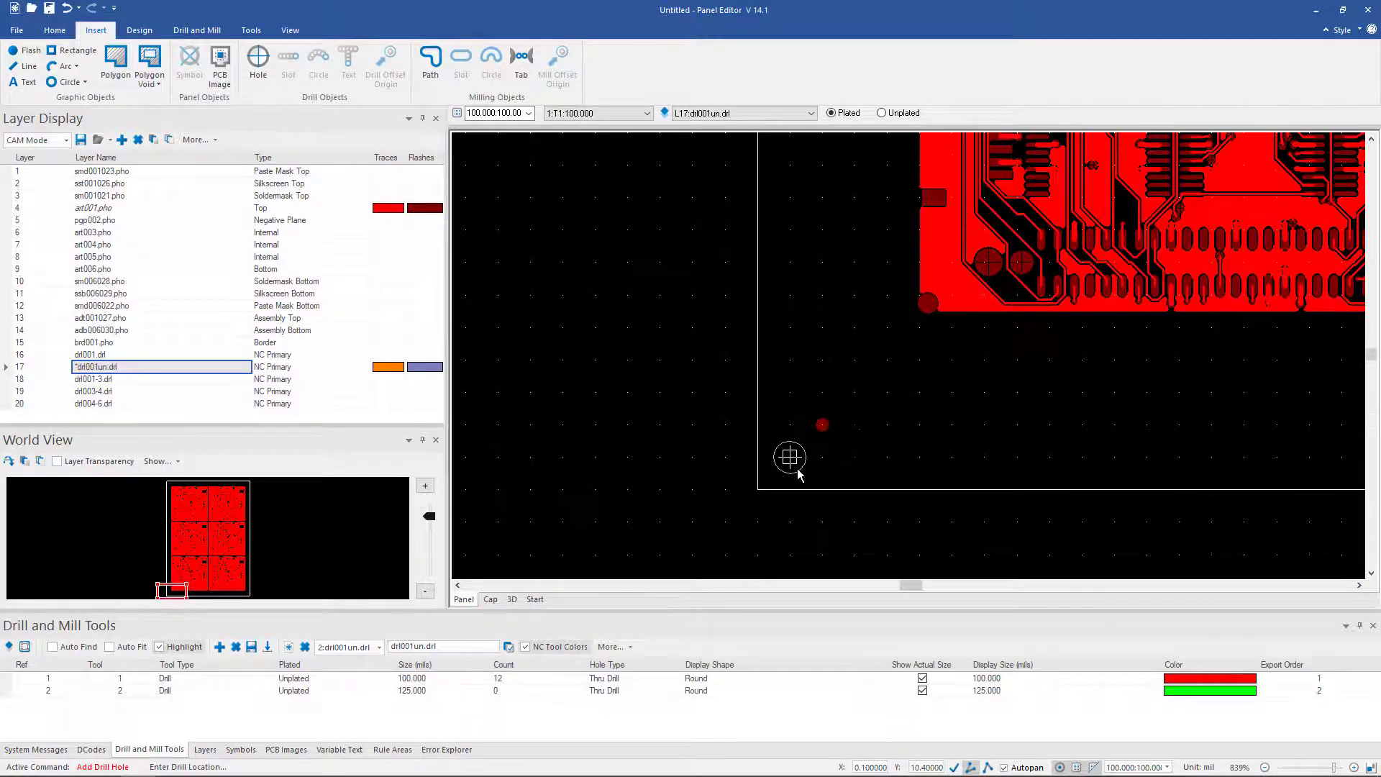
{"action": "left_click", "coordinate": [822, 360]}
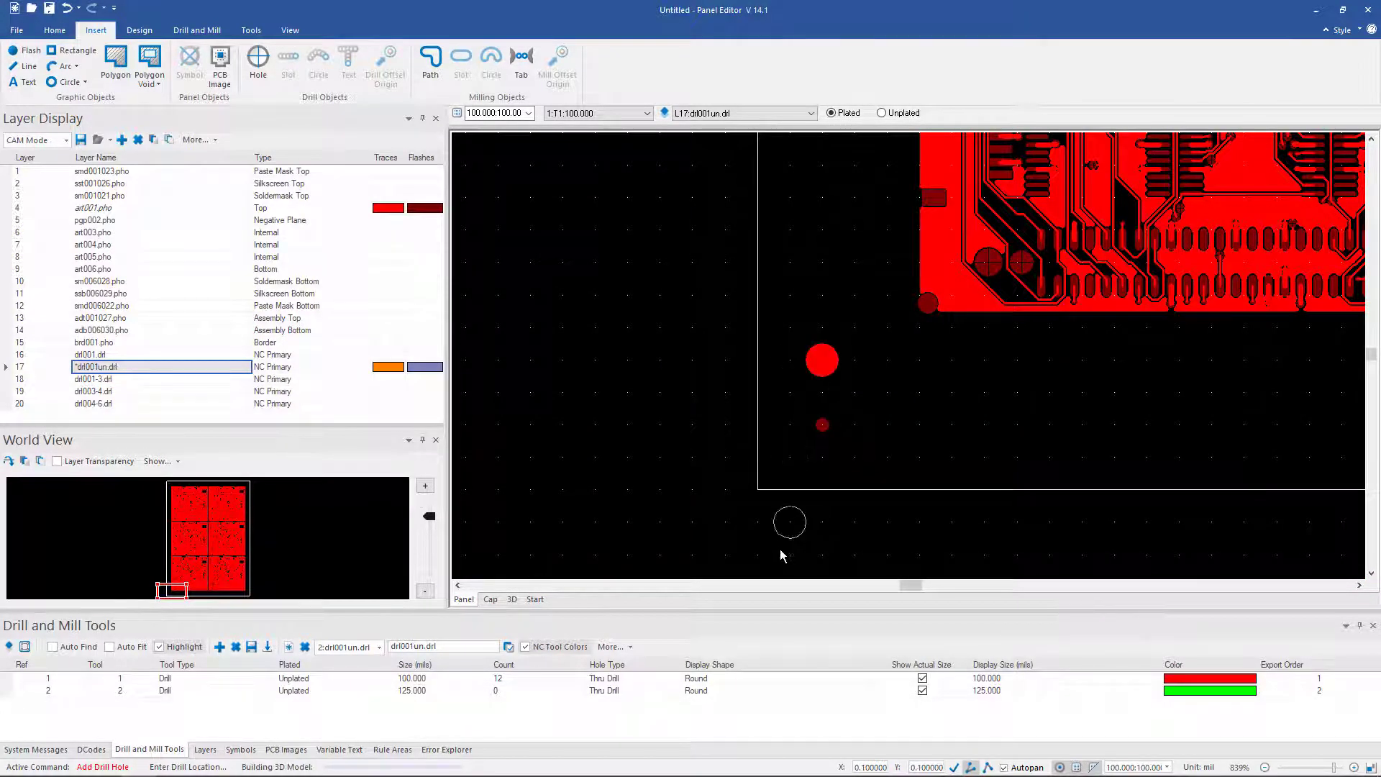
{"action": "left_click_drag", "start_coordinate": [910, 585], "coordinate": [969, 585]}
{"action": "left_click", "coordinate": [928, 360]}
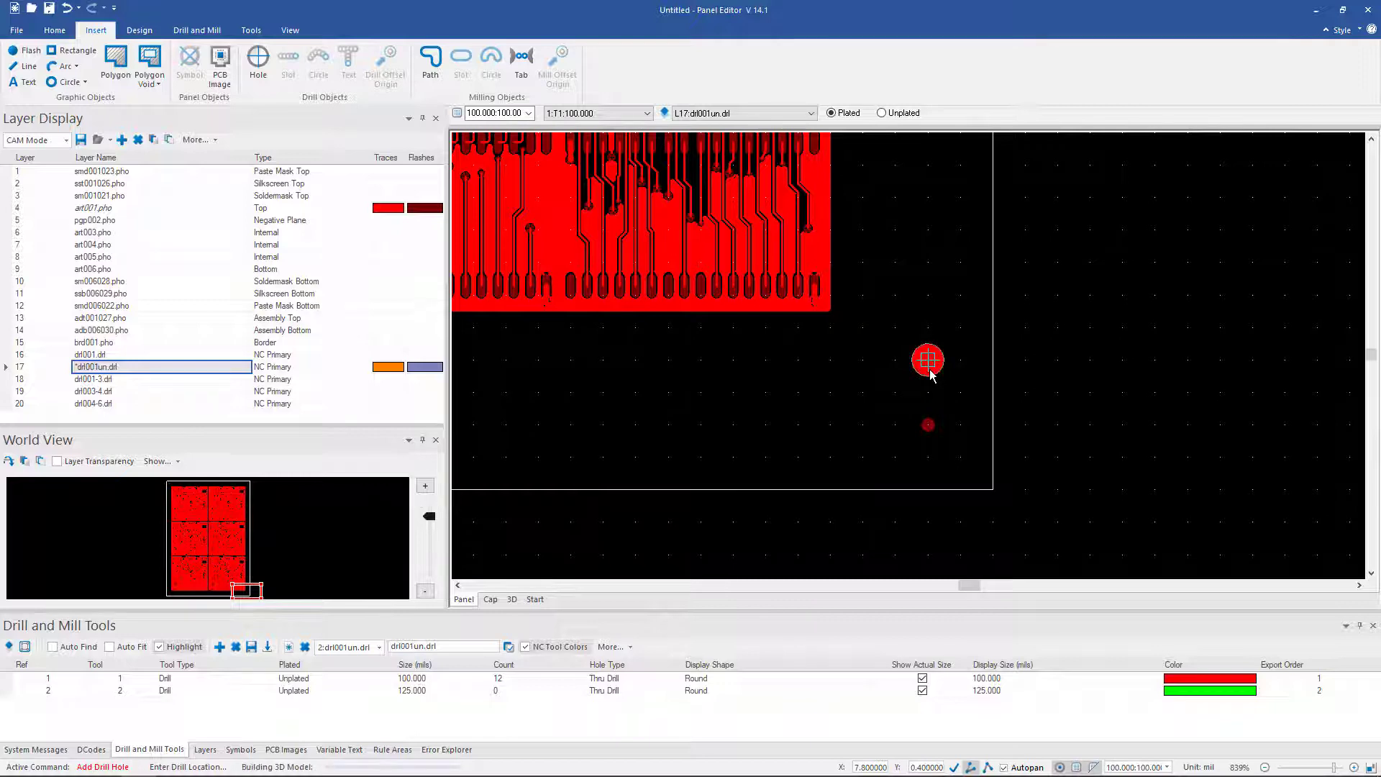
{"action": "key", "text": "Escape"}
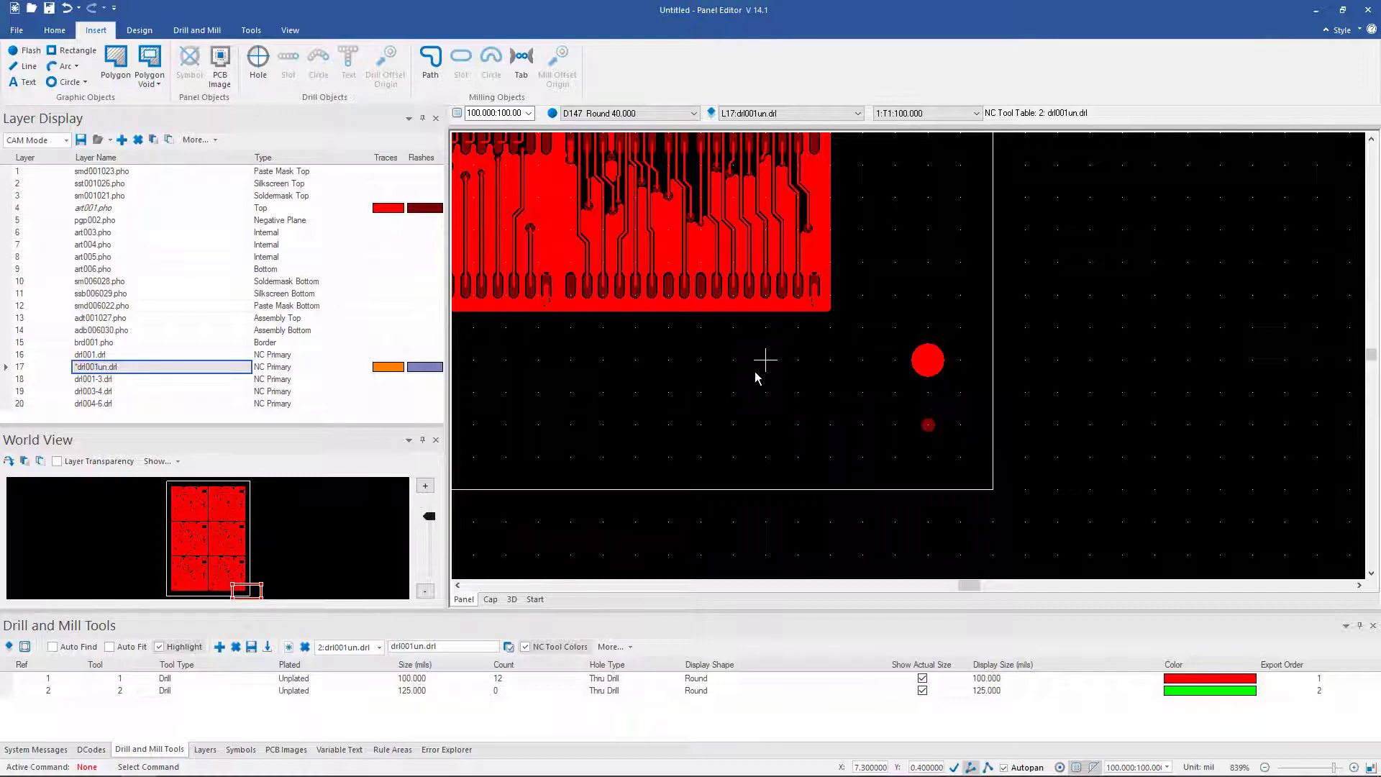
{"action": "key", "text": "Home"}
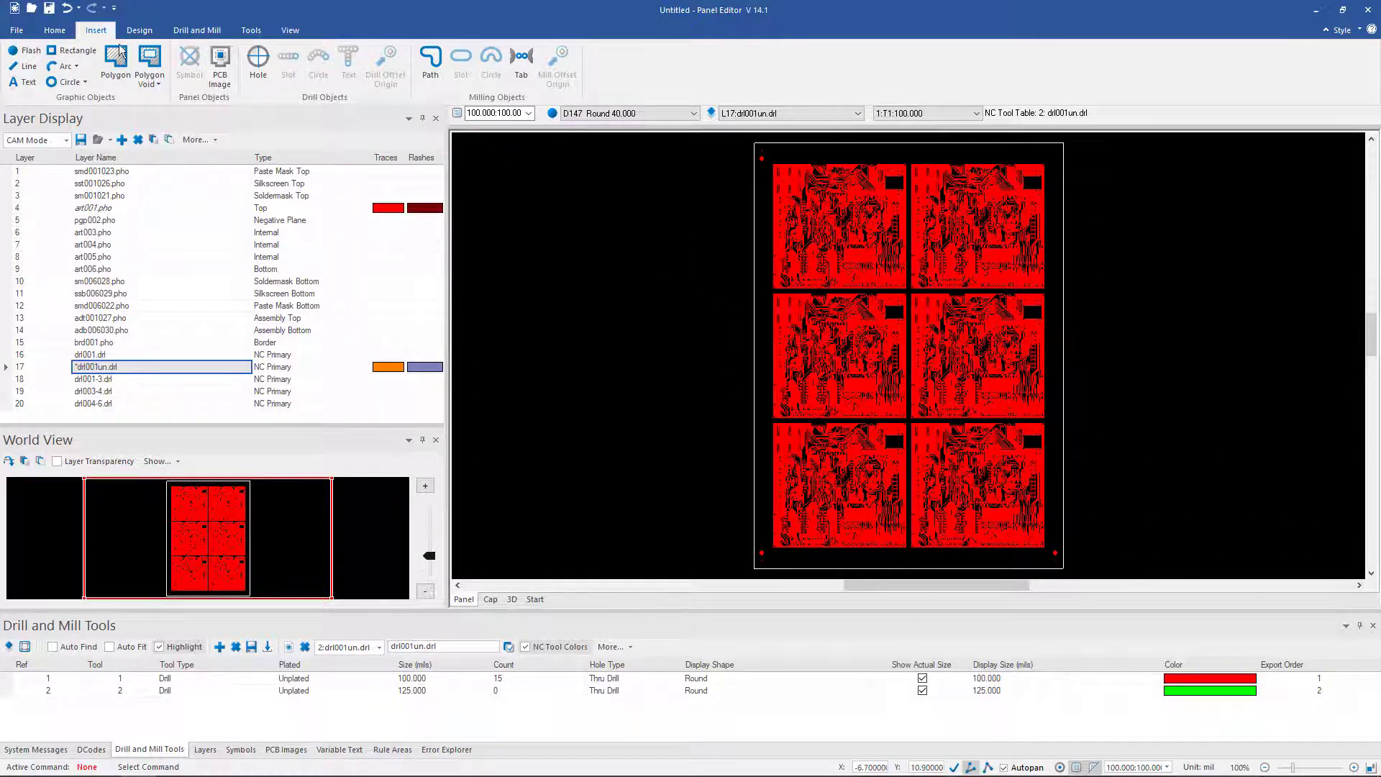
Review the Export > Create Gerber Data options, then go back to the Panel Editor
{"action": "left_click", "coordinate": [17, 32]}
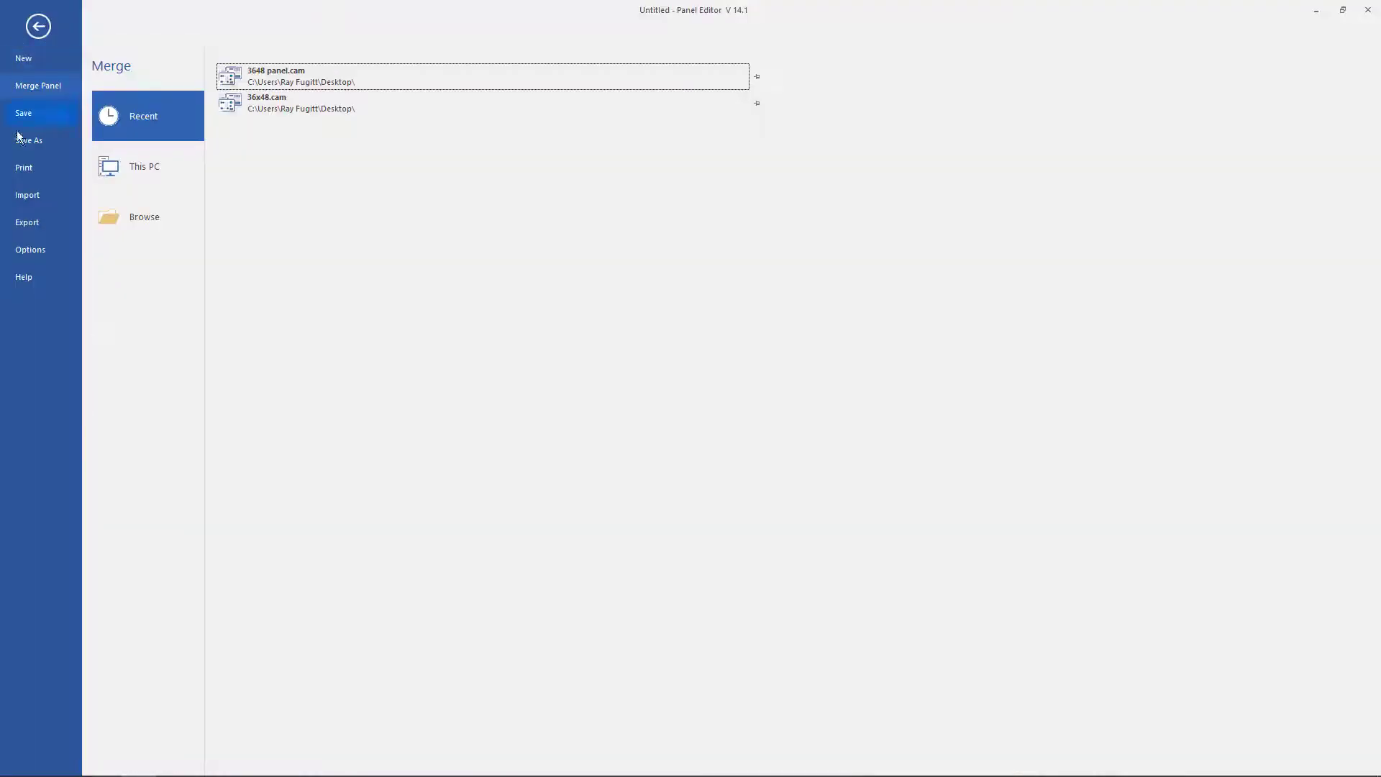
{"action": "left_click", "coordinate": [27, 222]}
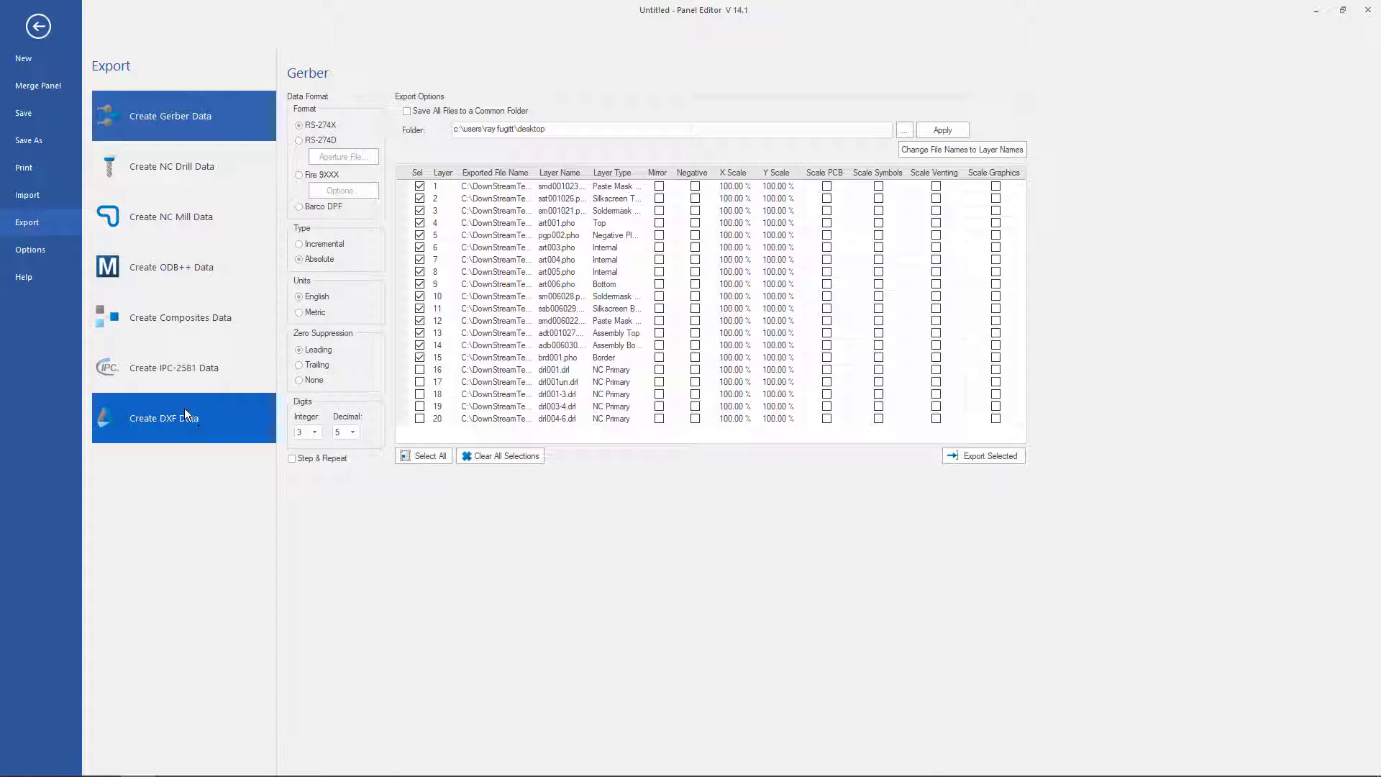
{"action": "left_click", "coordinate": [39, 28]}
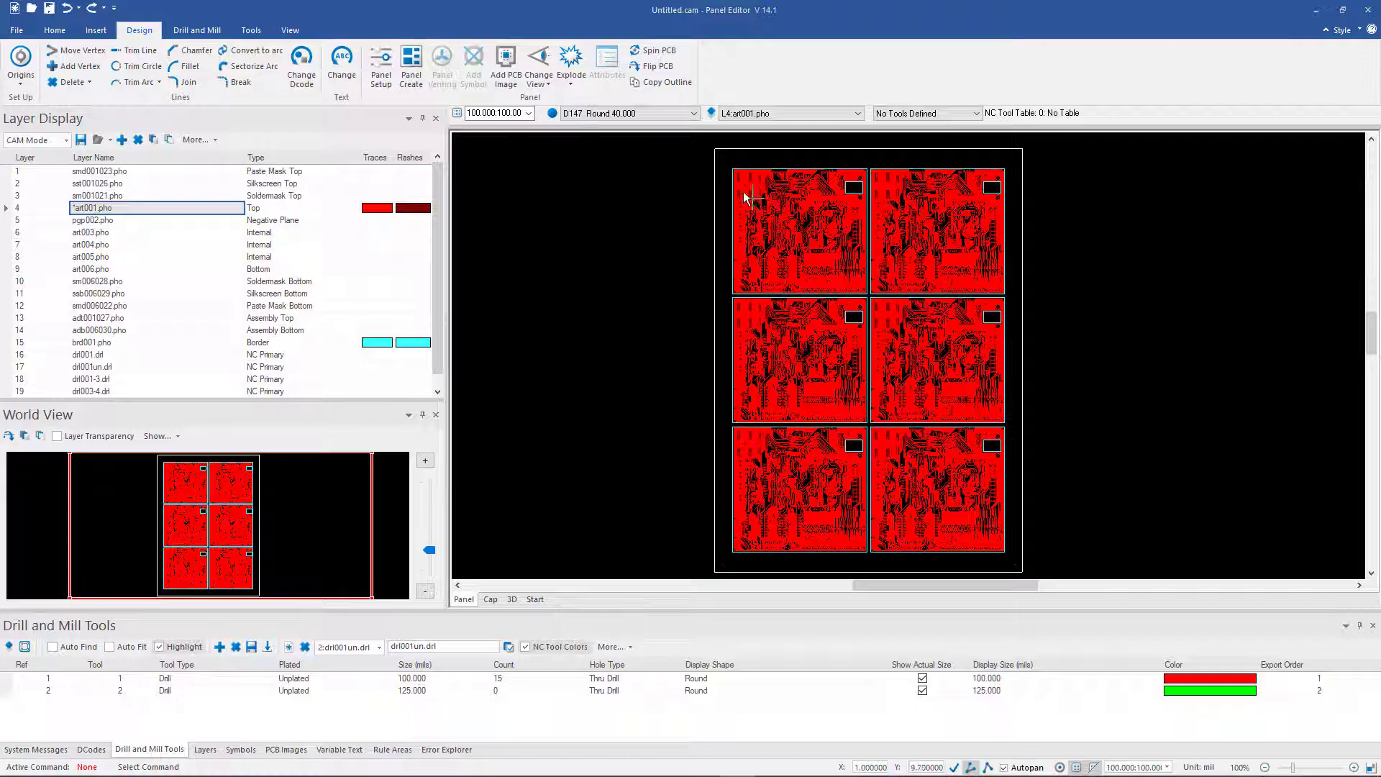
Accept the Layer Mapping for Mirrored Parts, pairing top layers such as art001.pho with art006.pho
{"action": "left_click", "coordinate": [248, 29]}
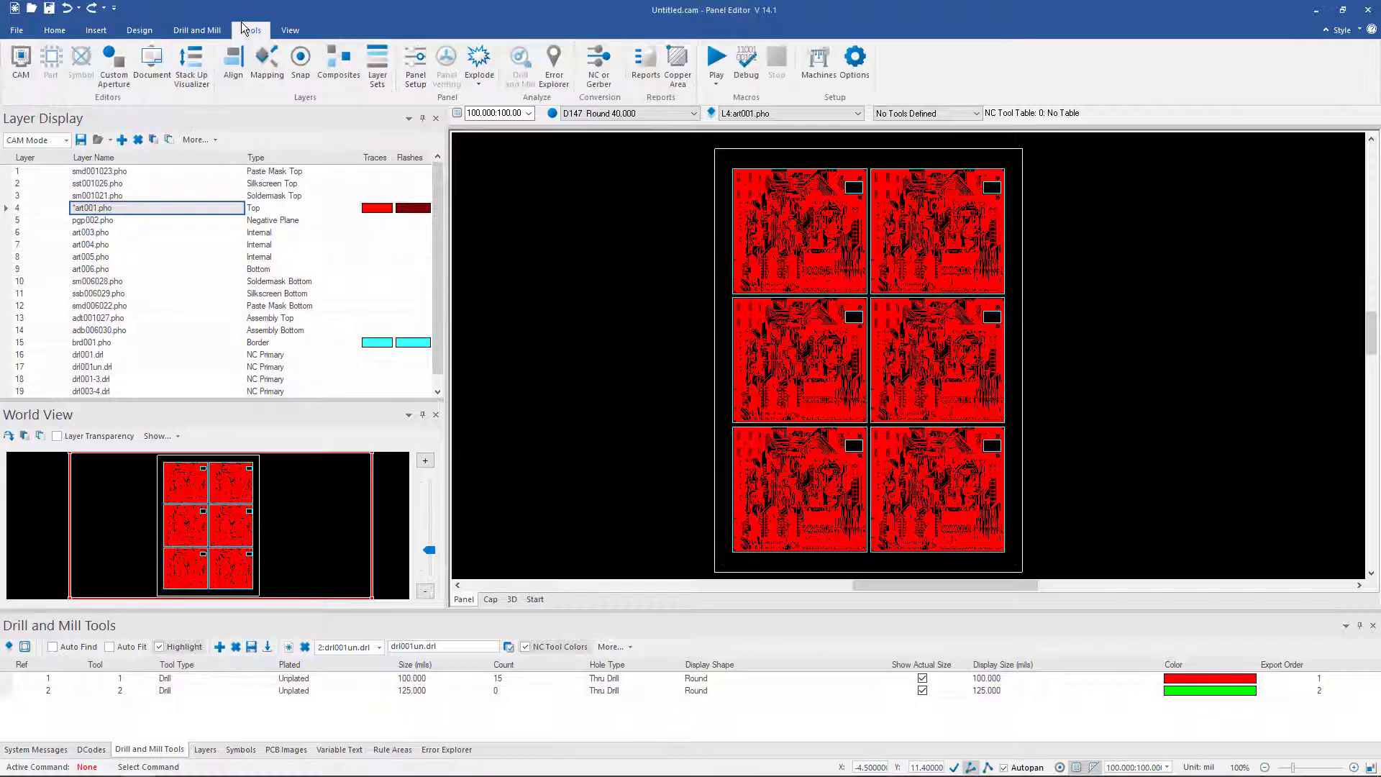
{"action": "left_click", "coordinate": [261, 71]}
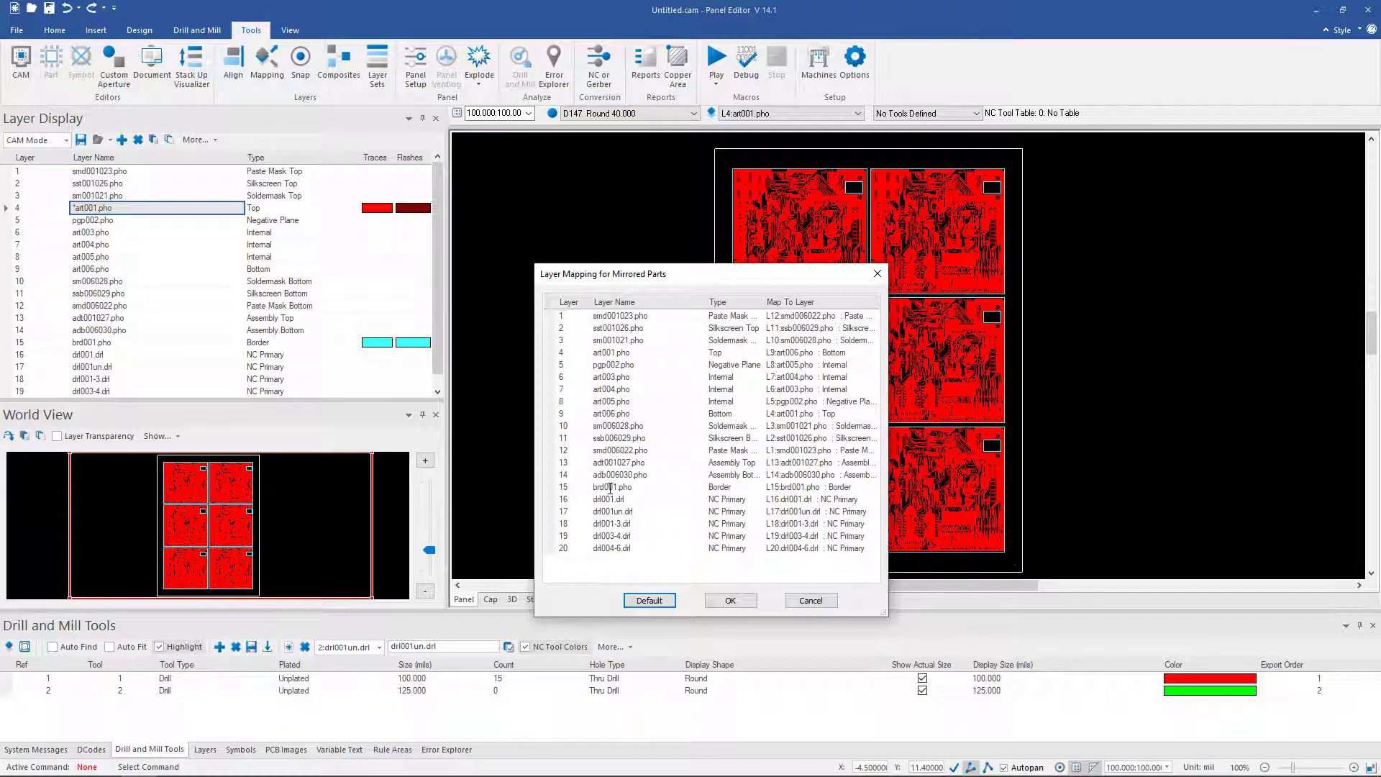
{"action": "left_click", "coordinate": [730, 603]}
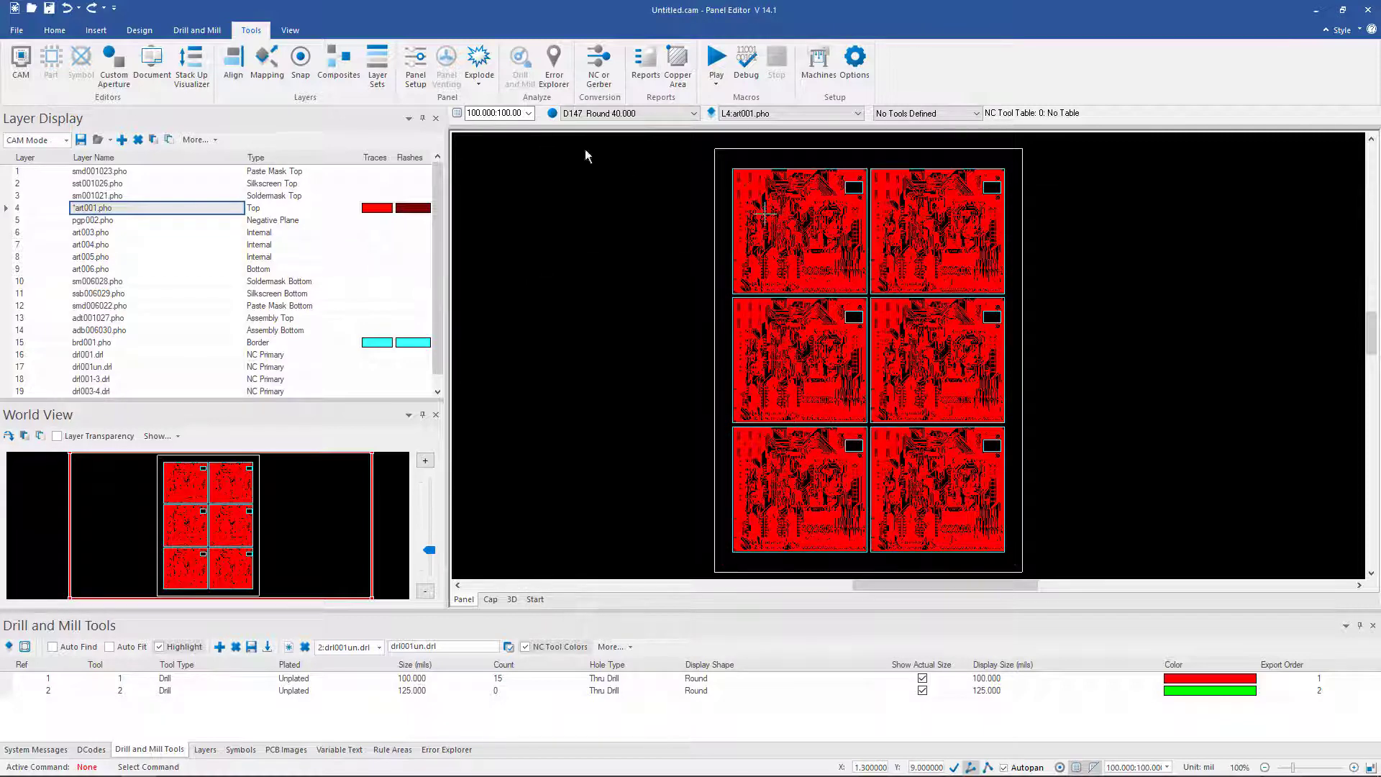
Flip the top, middle and bottom left-column boards in place about a vertical axis
{"action": "left_click", "coordinate": [143, 29]}
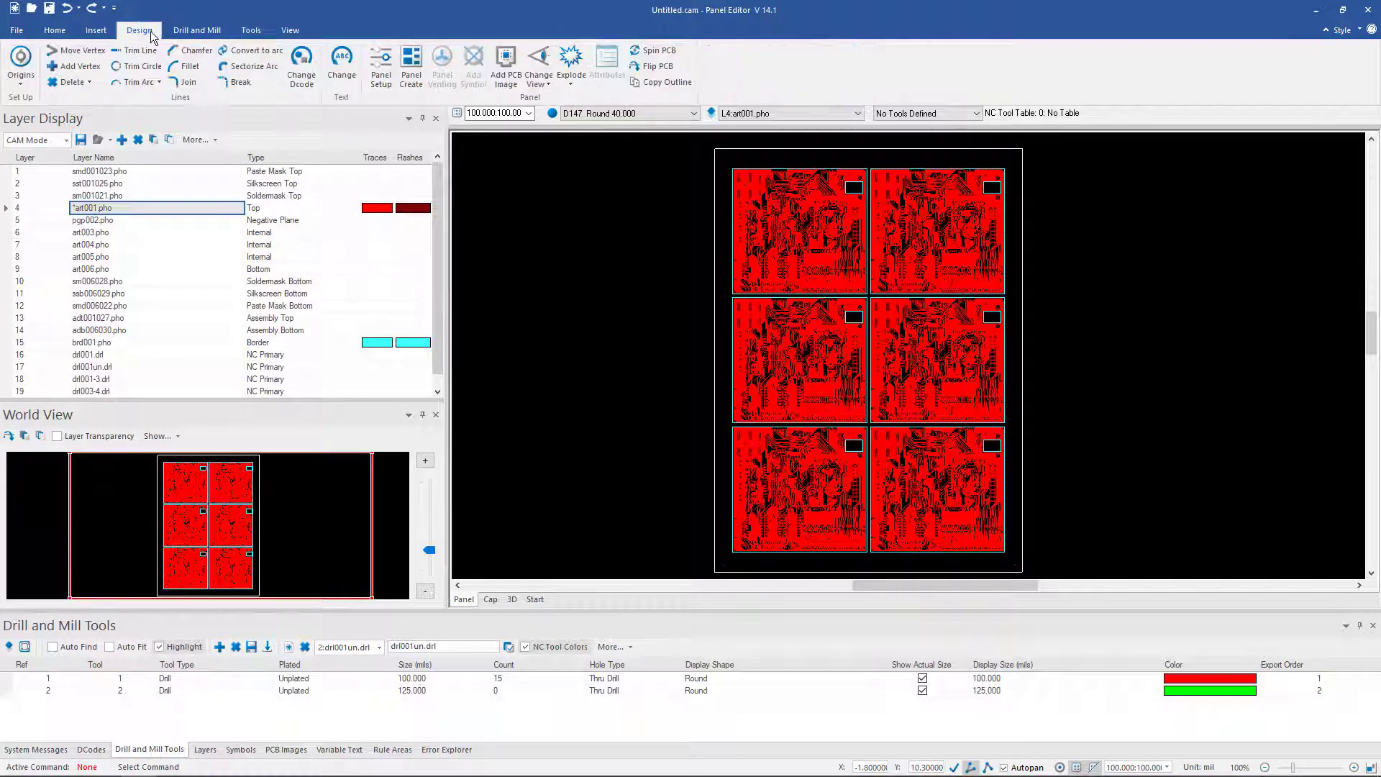
{"action": "left_click", "coordinate": [656, 66]}
{"action": "left_click", "coordinate": [799, 231]}
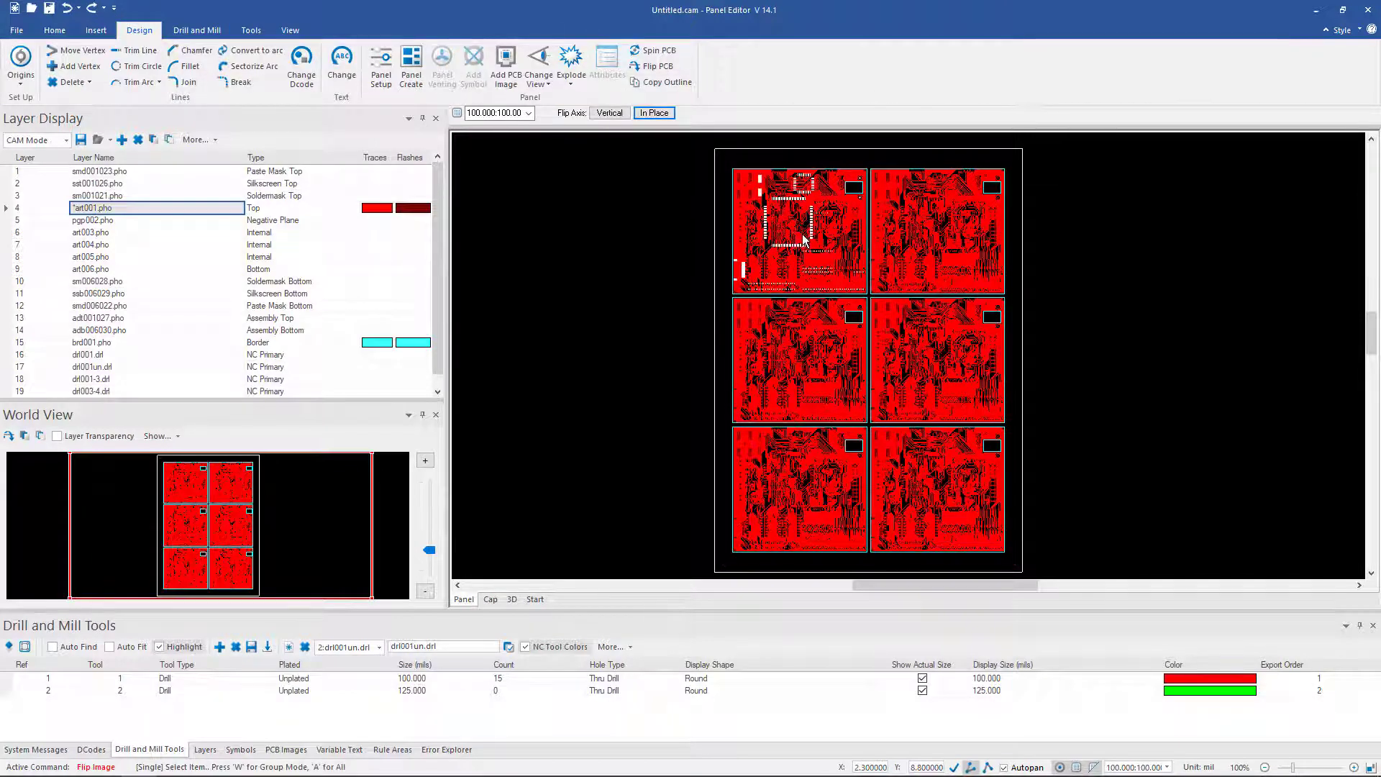
{"action": "left_click", "coordinate": [803, 370]}
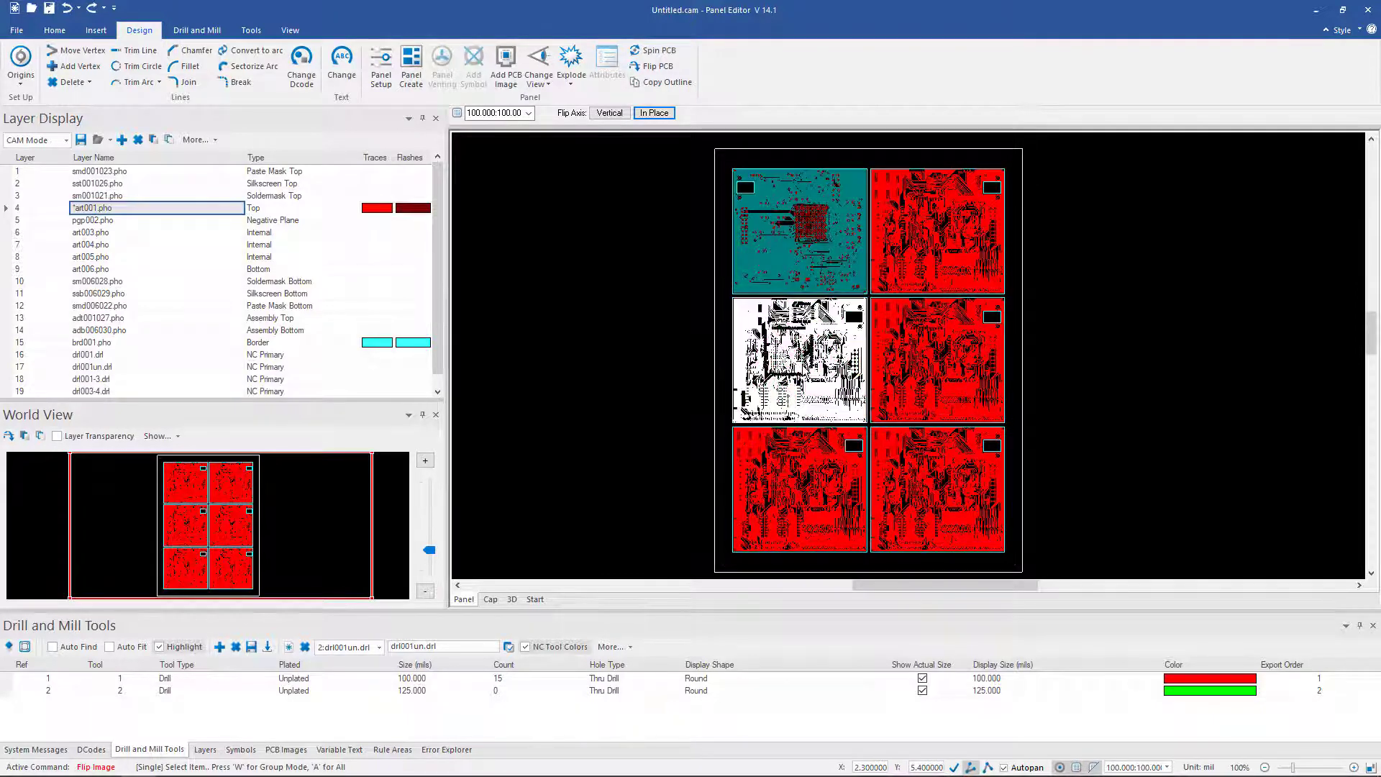
{"action": "left_click", "coordinate": [809, 480]}
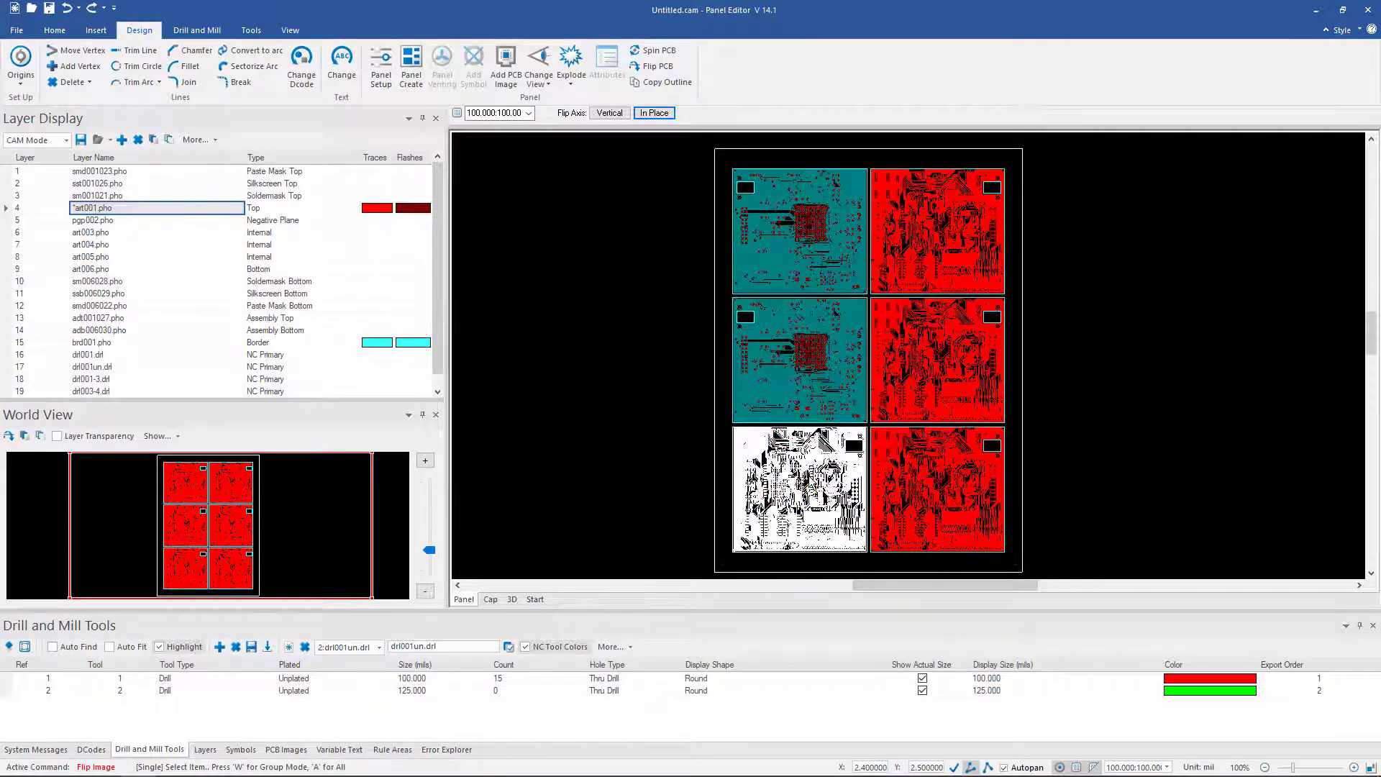
{"action": "left_click", "coordinate": [801, 478]}
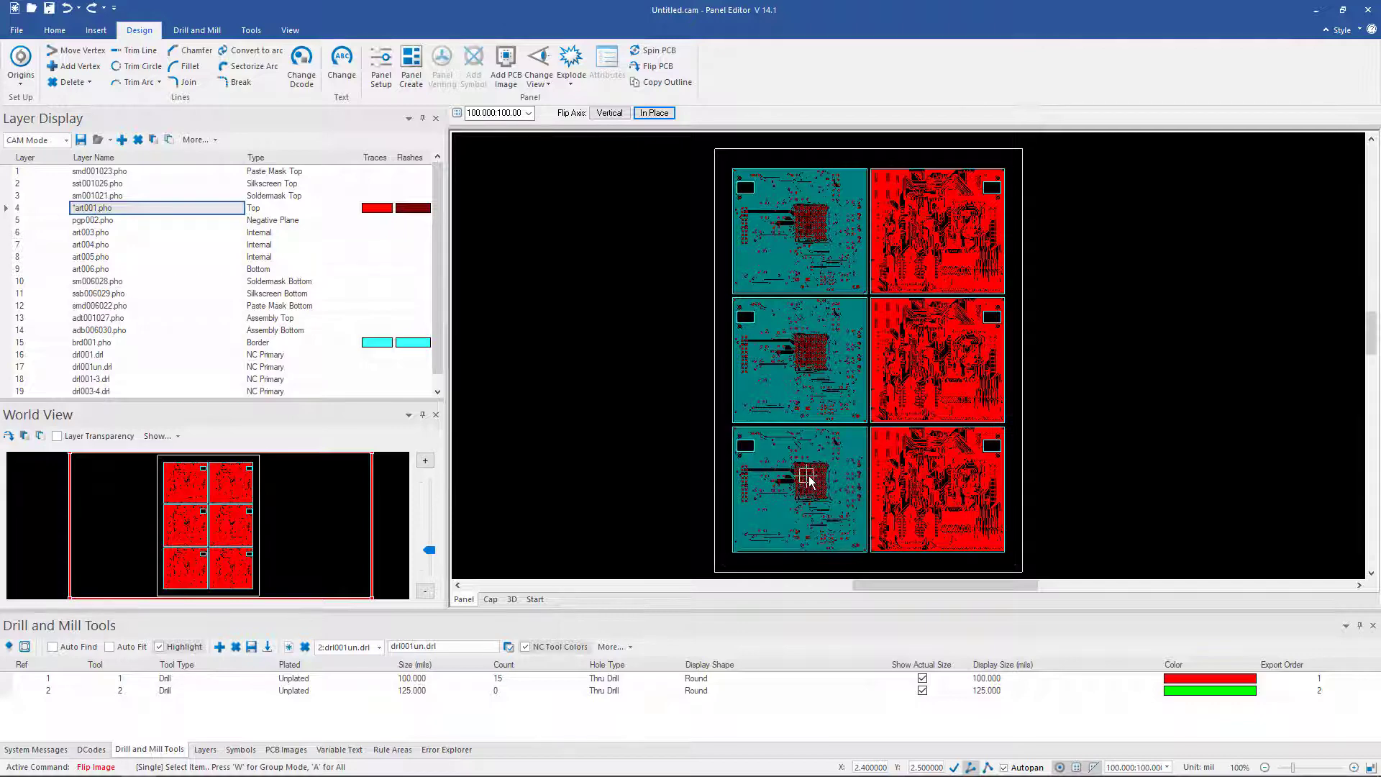